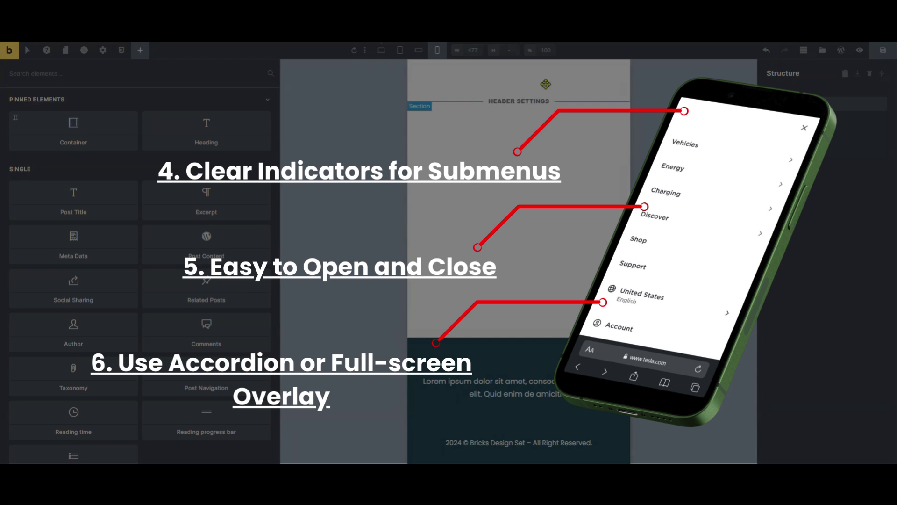
- Insert a 50 | 50 two-column layout into the empty header section
{"action": "left_click", "coordinate": [529, 81]}
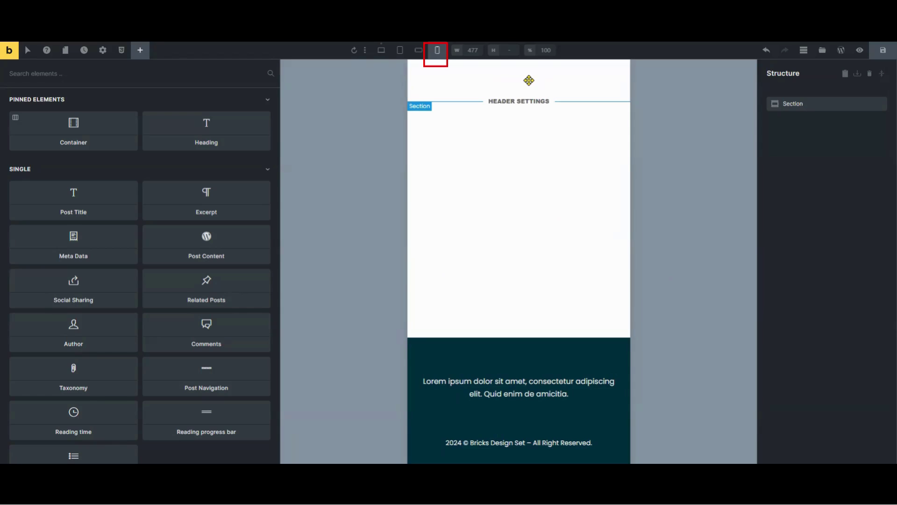
{"action": "left_click", "coordinate": [529, 80]}
{"action": "left_click", "coordinate": [514, 101]}
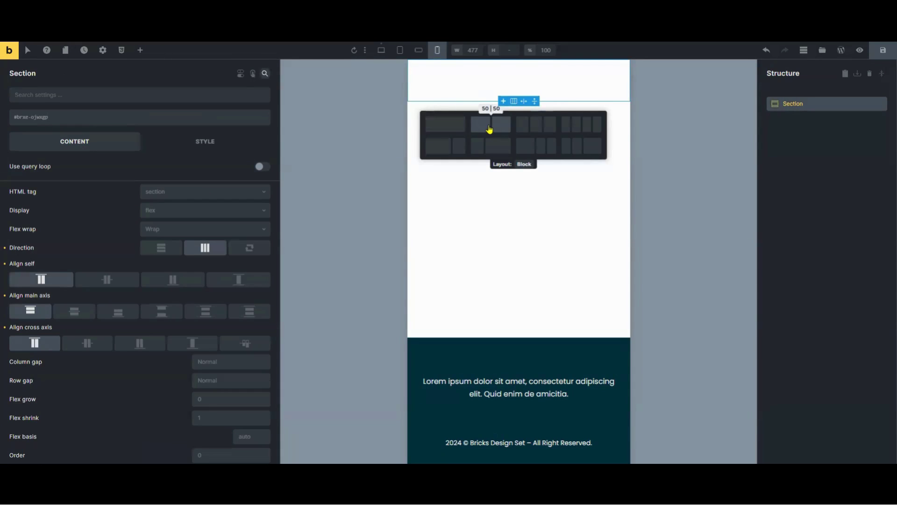
{"action": "left_click", "coordinate": [491, 128]}
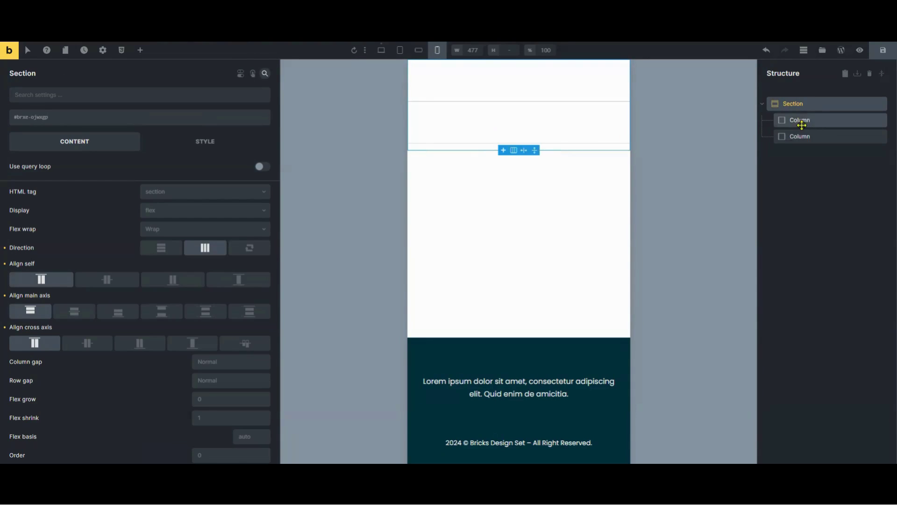
- Set the first column's width to 230
{"action": "left_click", "coordinate": [534, 88]}
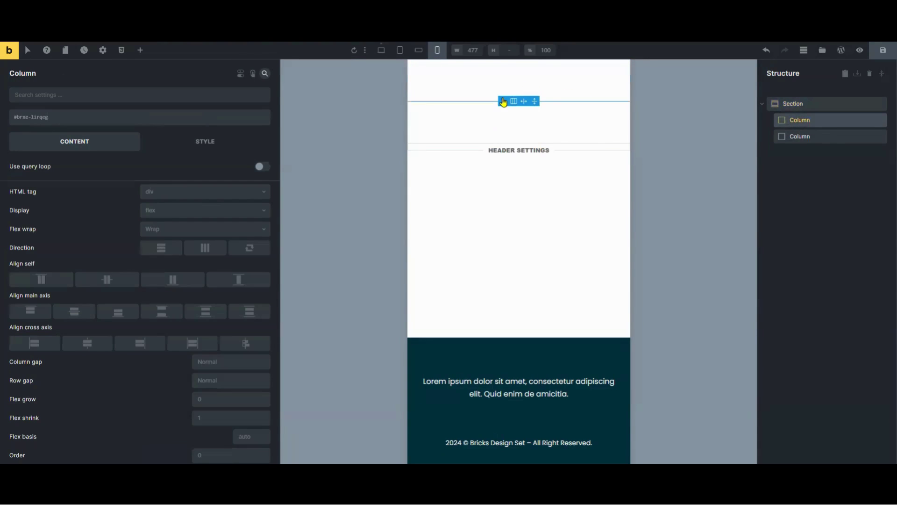
{"action": "left_click", "coordinate": [192, 145]}
{"action": "left_click", "coordinate": [120, 174]}
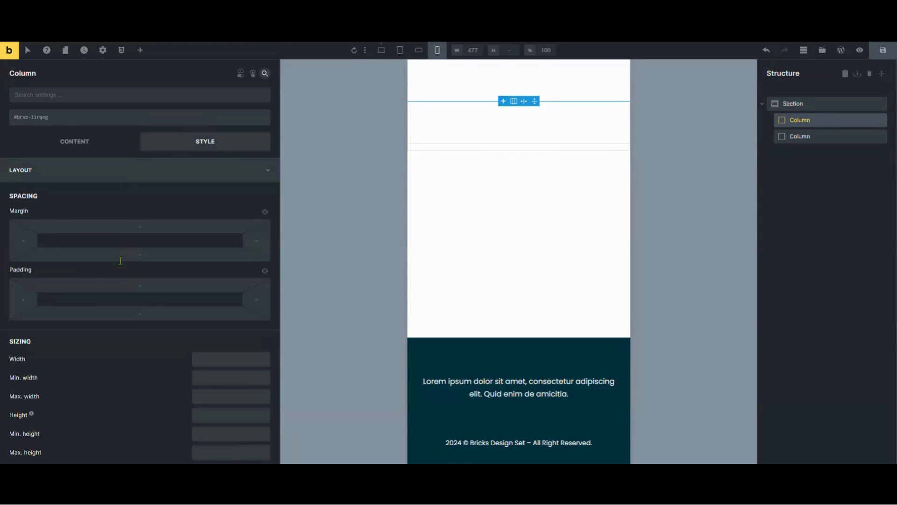
{"action": "left_click", "coordinate": [220, 359]}
{"action": "type", "text": "2"}
{"action": "key", "text": "BackSpace"}
{"action": "type", "text": "230"}
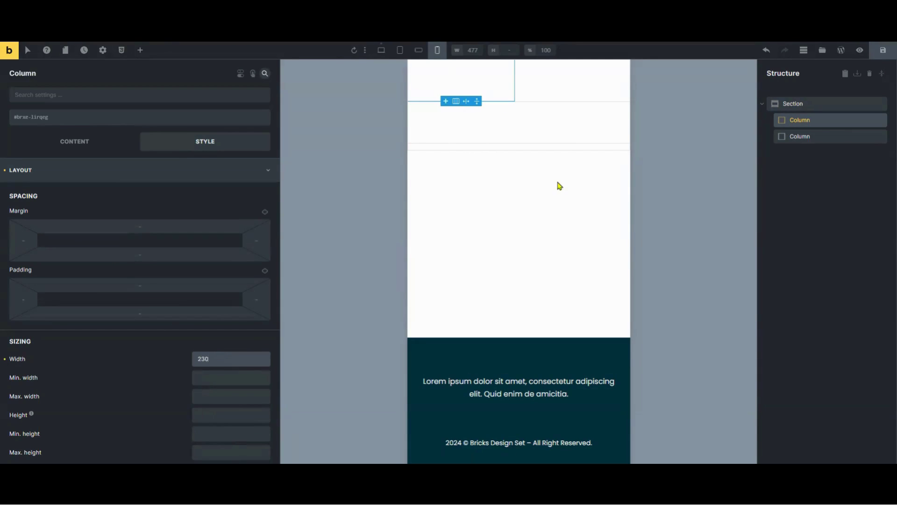
- Set the second column's width to 230
{"action": "left_click", "coordinate": [520, 120]}
{"action": "left_click", "coordinate": [217, 360]}
{"action": "type", "text": "23"}
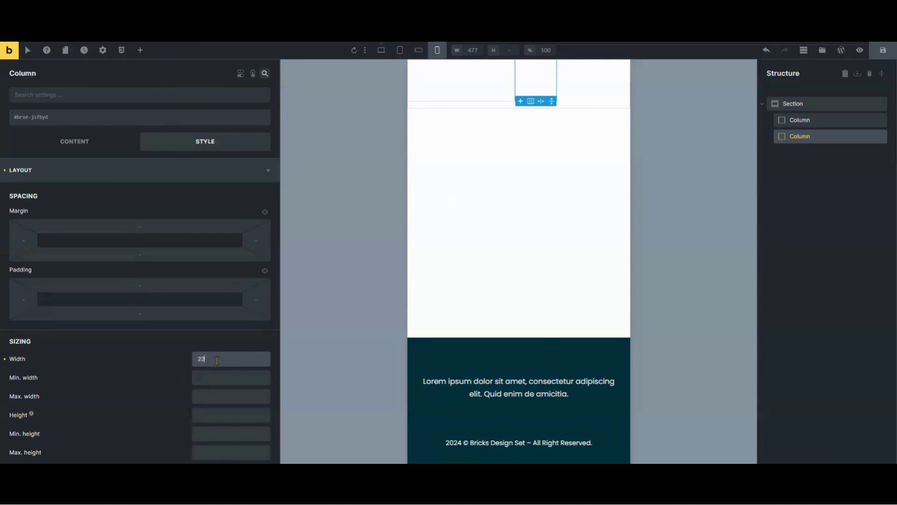
{"action": "type", "text": "0"}
- Add a Logo element inside the first column
{"action": "left_click", "coordinate": [830, 120]}
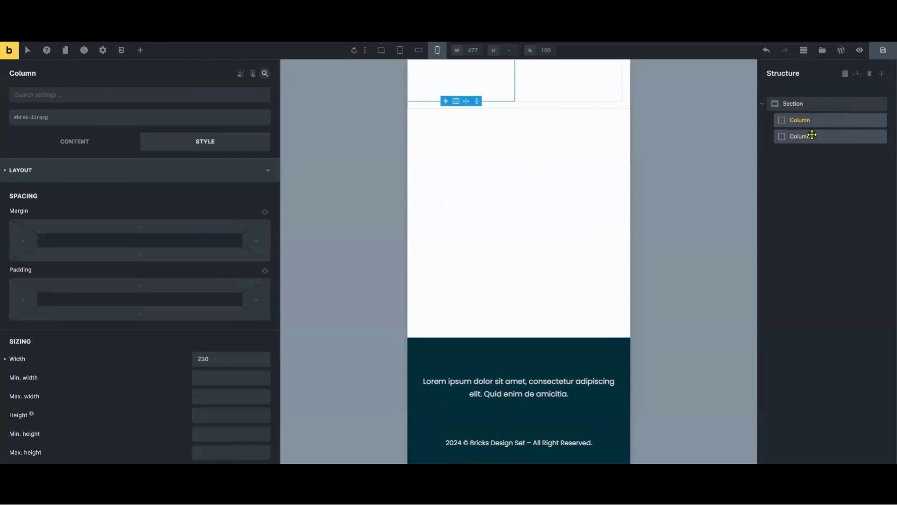
{"action": "left_click", "coordinate": [141, 50]}
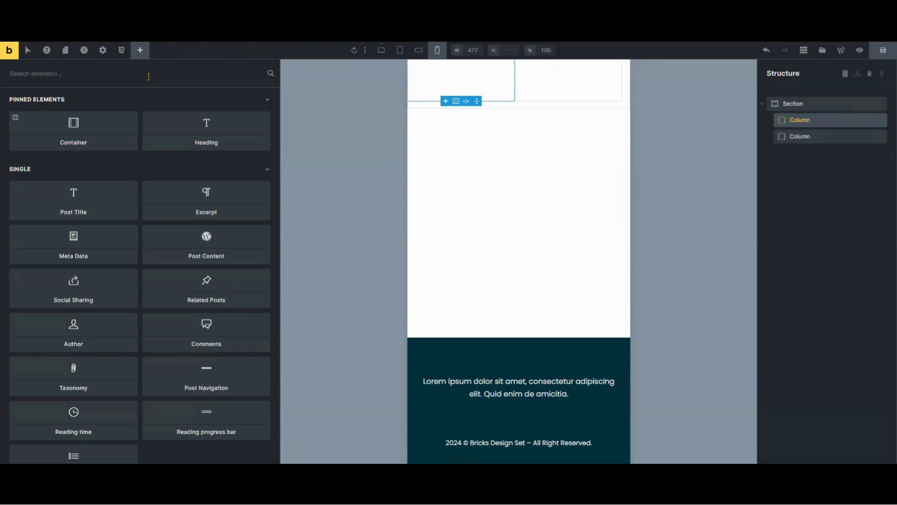
{"action": "type", "text": "Logo"}
{"action": "left_click_drag", "start_coordinate": [98, 125], "coordinate": [798, 123]}
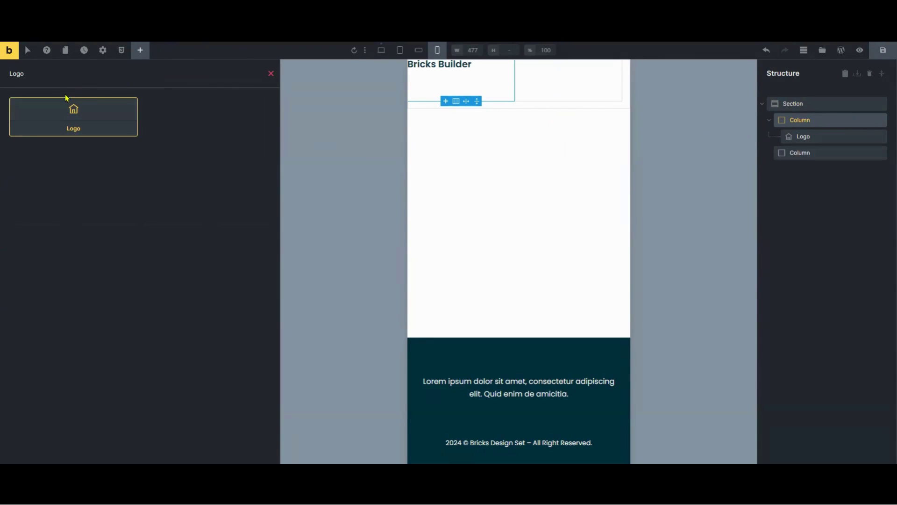
- Add a Toggle element inside the second column
{"action": "left_click", "coordinate": [270, 74]}
{"action": "type", "text": "Togg"}
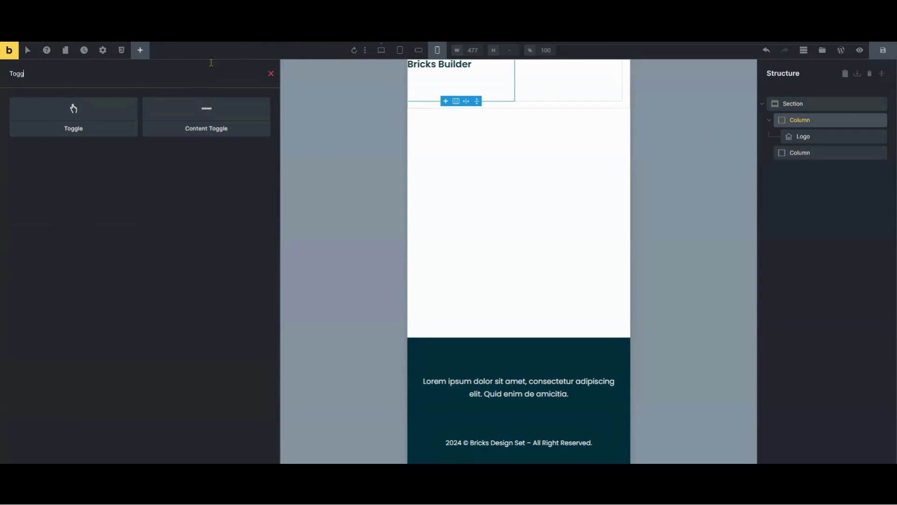
{"action": "left_click_drag", "start_coordinate": [791, 161], "coordinate": [783, 163]}
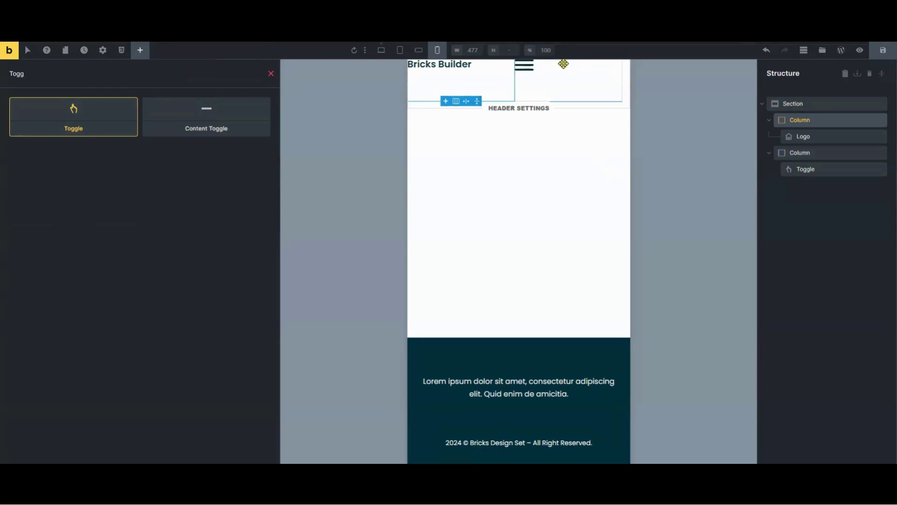
- Set both columns to horizontal direction with vertically centered content, and align the toggle to the end of its column's main axis
{"action": "left_click", "coordinate": [504, 67]}
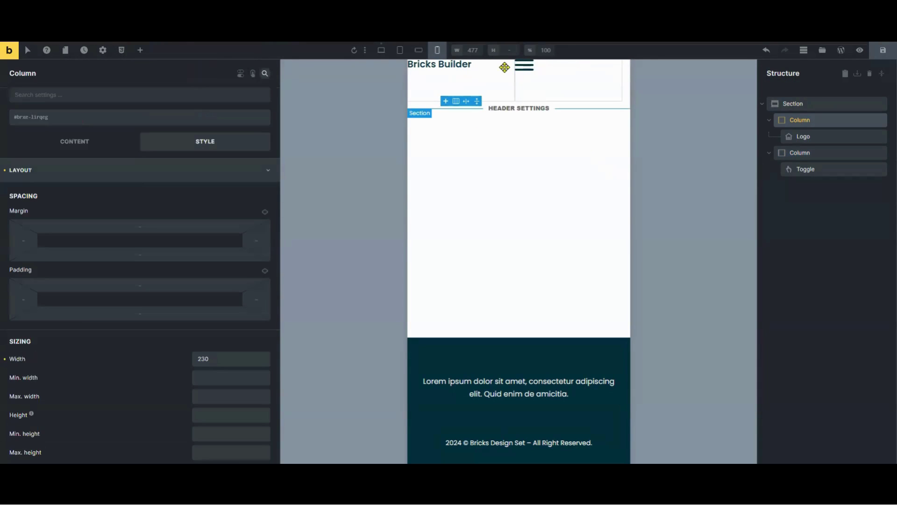
{"action": "left_click", "coordinate": [54, 142]}
{"action": "left_click", "coordinate": [188, 253]}
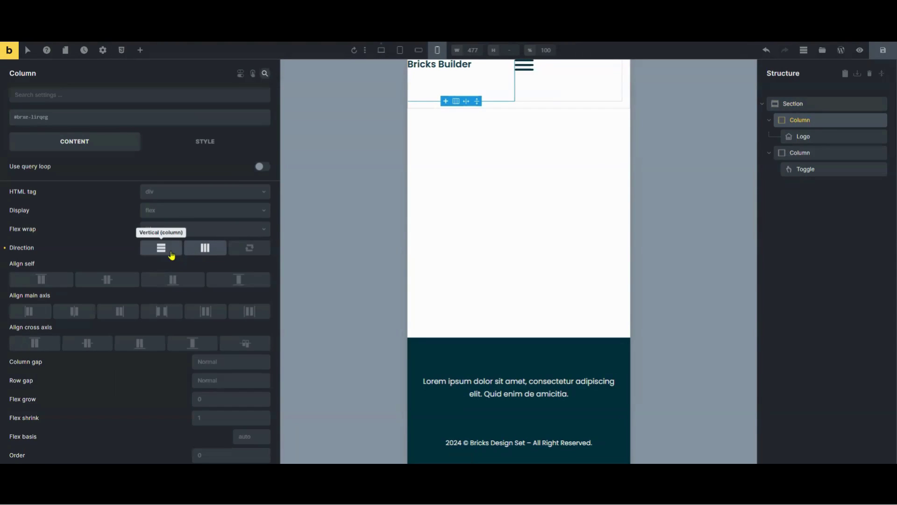
{"action": "left_click", "coordinate": [107, 281]}
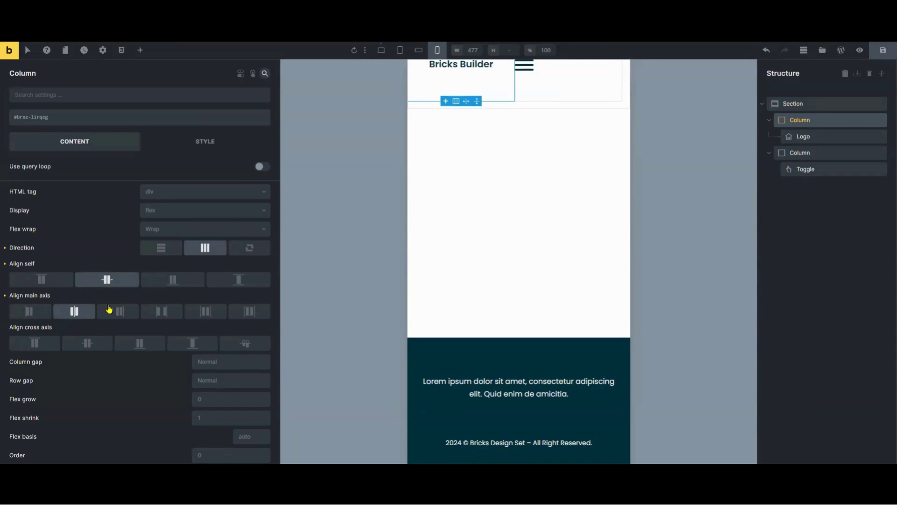
{"action": "left_click", "coordinate": [575, 80]}
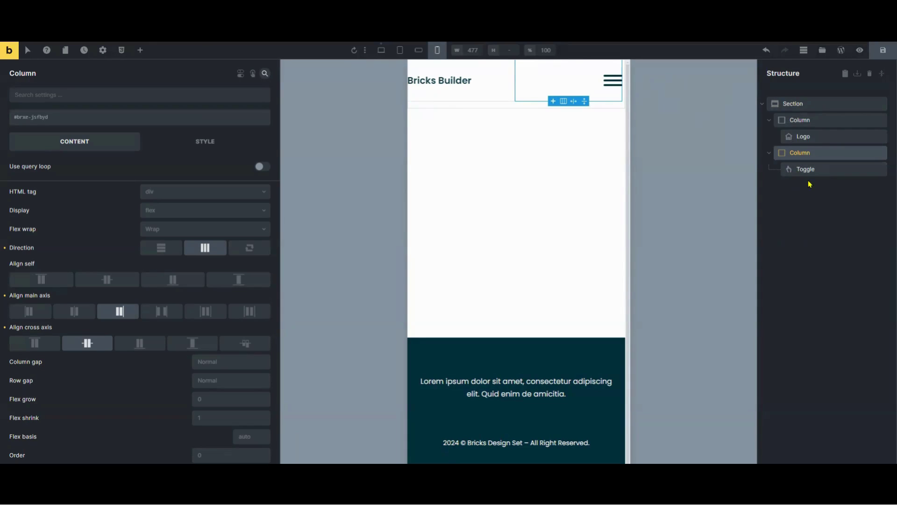
- Add an Offcanvas element to the section, below the two columns
{"action": "left_click", "coordinate": [141, 50]}
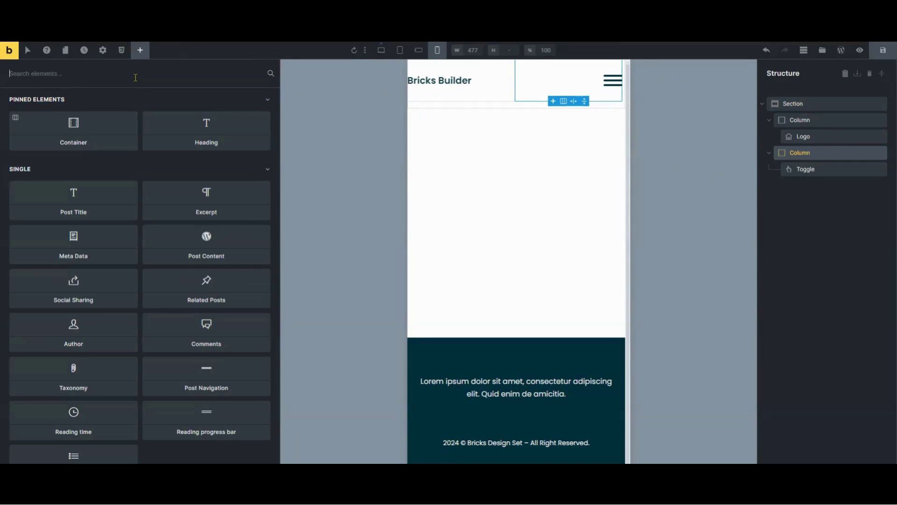
{"action": "left_click", "coordinate": [135, 77]}
{"action": "type", "text": "Off"}
{"action": "left_click_drag", "start_coordinate": [74, 115], "coordinate": [772, 182]}
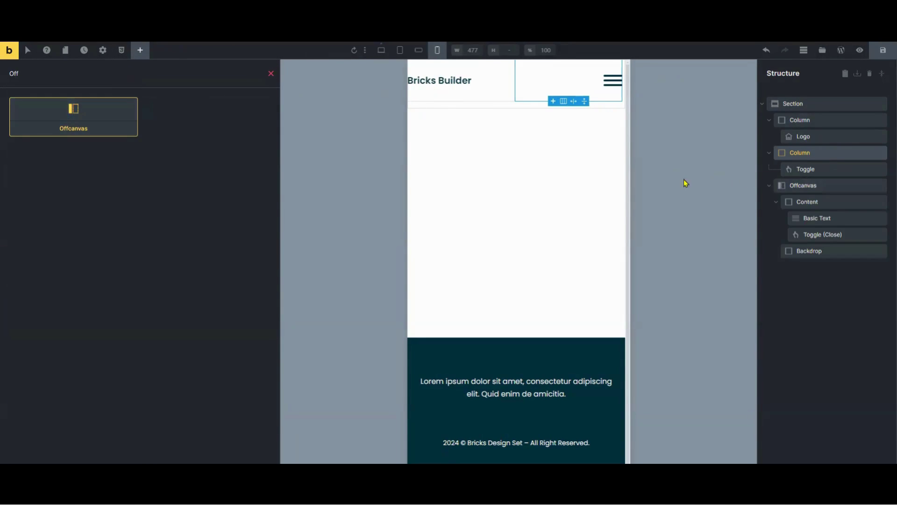
- Delete the Basic Text and Toggle (Close) elements from the Offcanvas content
{"action": "left_click", "coordinate": [807, 201]}
{"action": "left_click", "coordinate": [817, 217]}
{"action": "right_click", "coordinate": [817, 218]}
{"action": "left_click", "coordinate": [817, 277]}
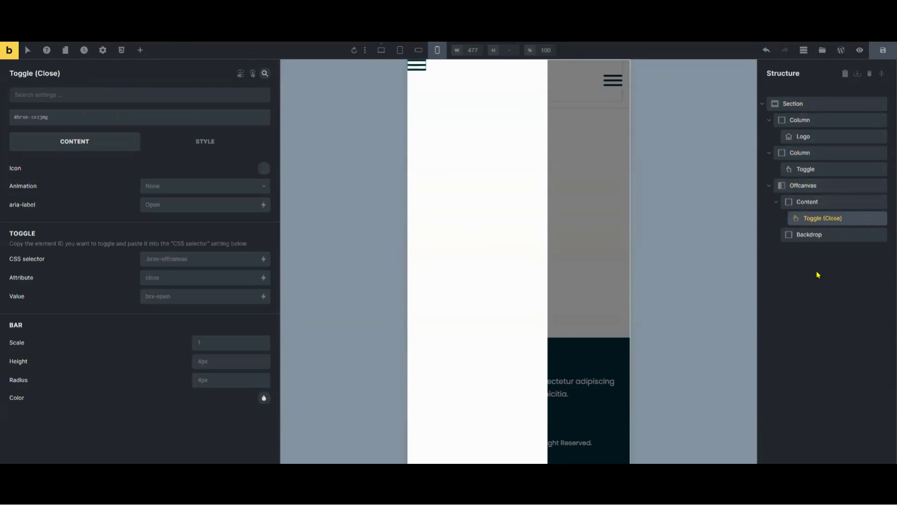
{"action": "right_click", "coordinate": [816, 218]}
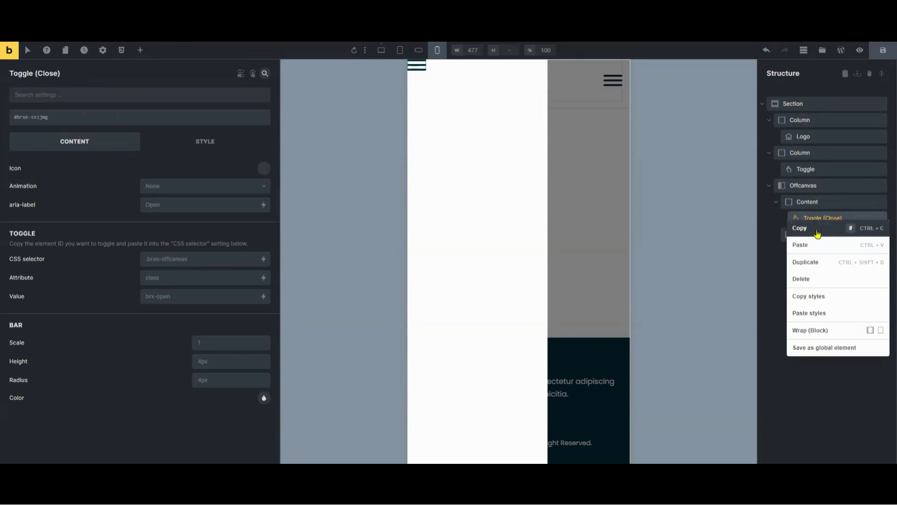
{"action": "left_click", "coordinate": [810, 286]}
- Copy the Offcanvas element's ID and paste it as the header Toggle's CSS selector, #brxe-schodc
{"action": "left_click", "coordinate": [812, 184]}
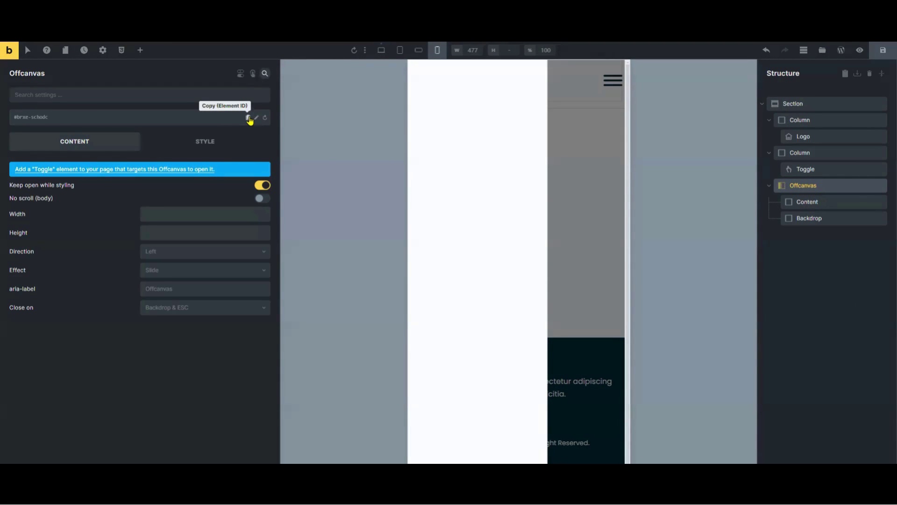
{"action": "left_click", "coordinate": [248, 118]}
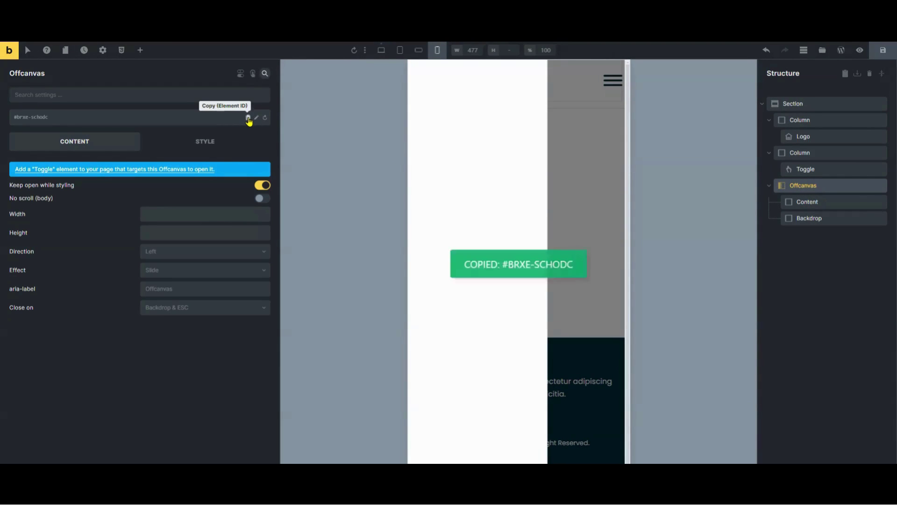
{"action": "left_click", "coordinate": [808, 170]}
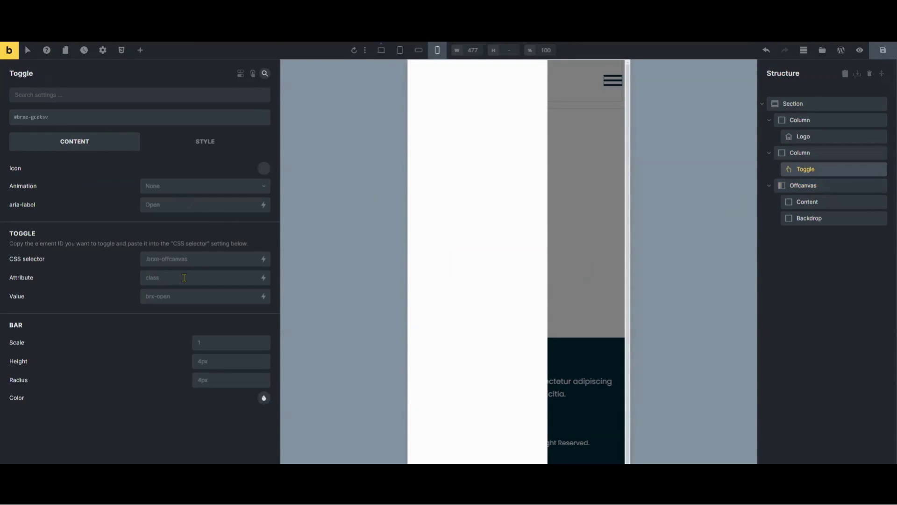
{"action": "left_click", "coordinate": [191, 264]}
{"action": "right_click", "coordinate": [192, 264]}
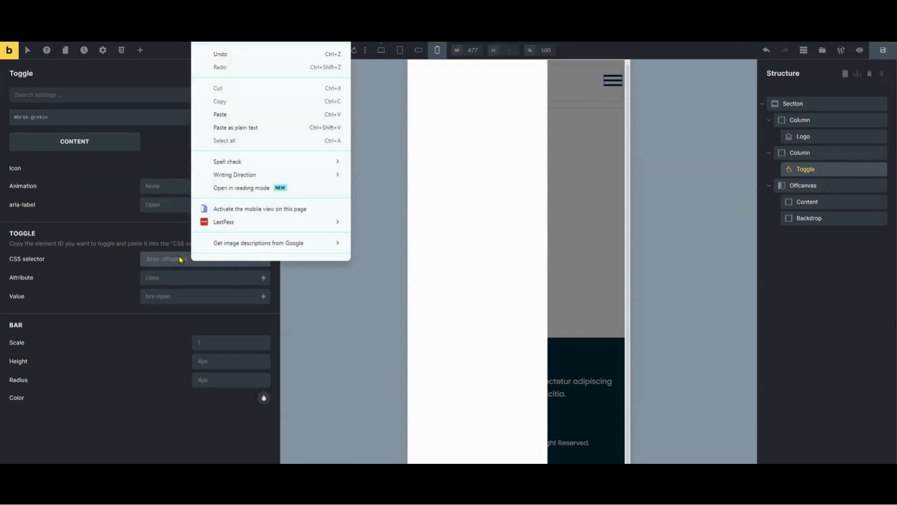
{"action": "left_click", "coordinate": [180, 260]}
{"action": "right_click", "coordinate": [175, 261]}
{"action": "left_click", "coordinate": [220, 115]}
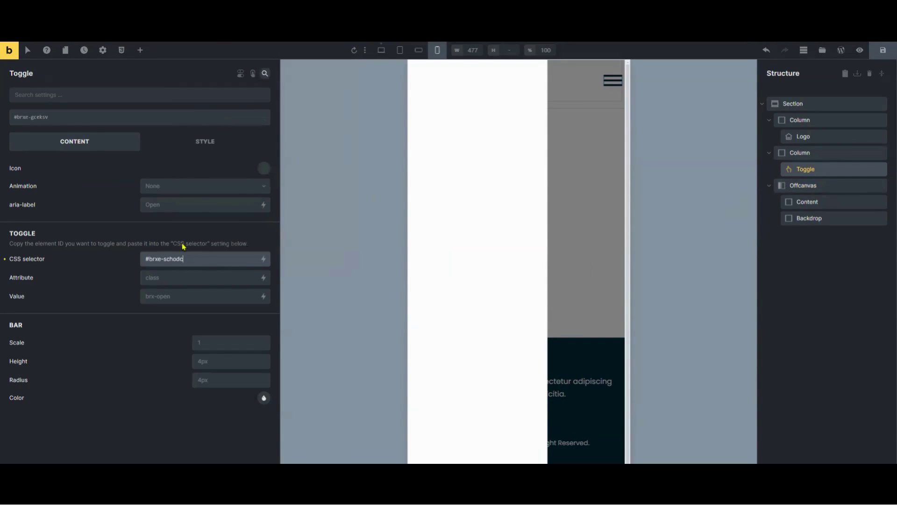
{"action": "left_click", "coordinate": [125, 280]}
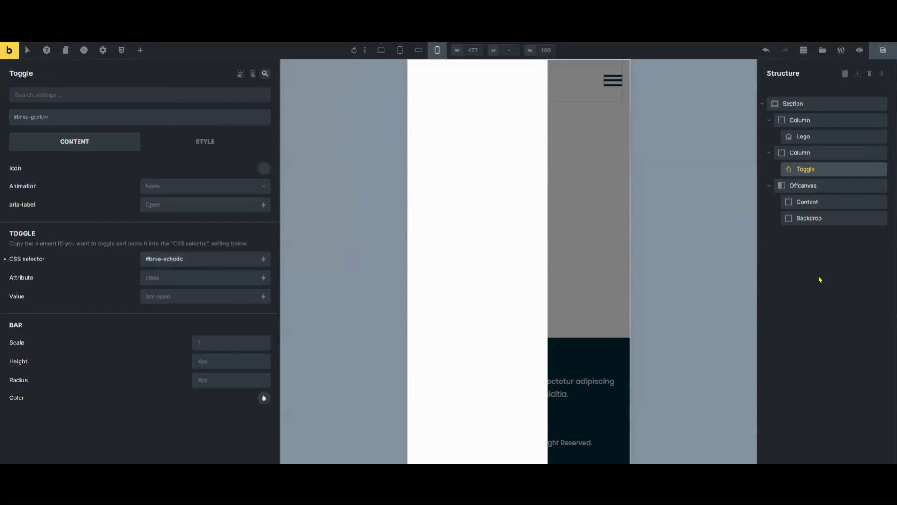
{"action": "left_click", "coordinate": [819, 279]}
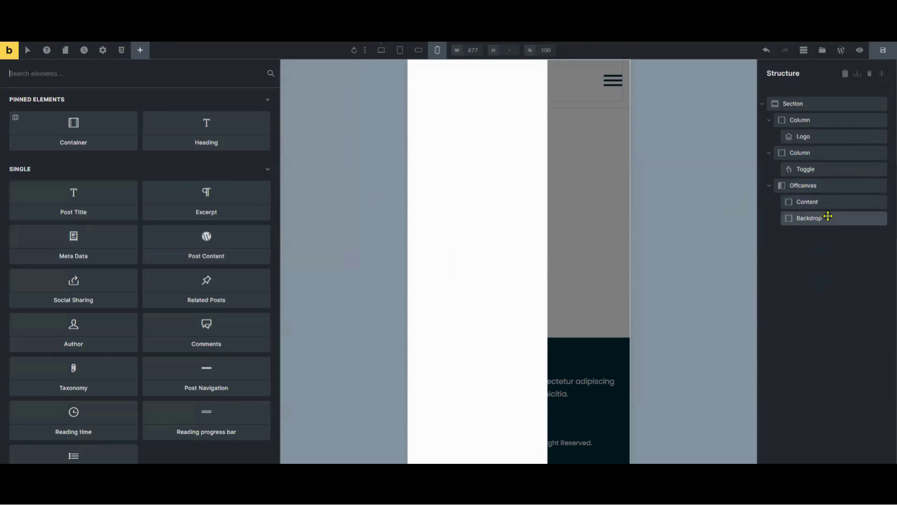
- Add an Accordion (Nestable) element inside the Offcanvas Content block
{"action": "left_click", "coordinate": [831, 205]}
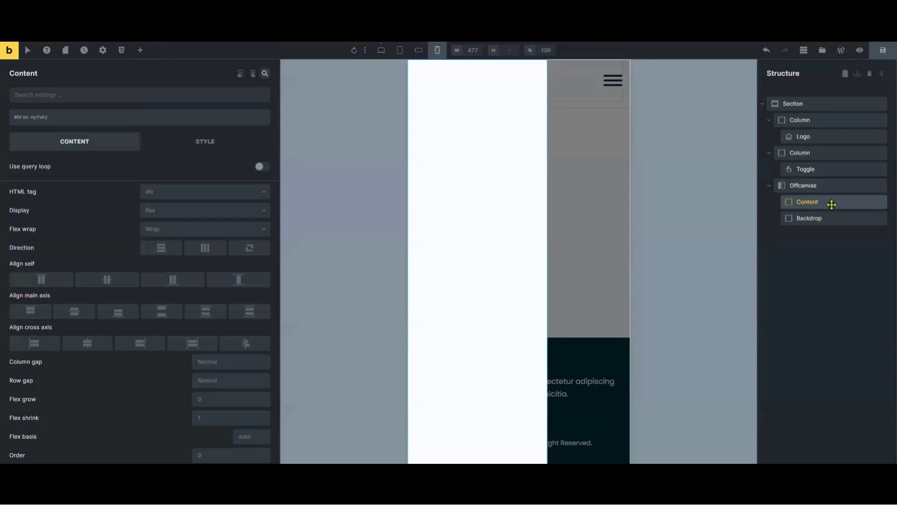
{"action": "left_click", "coordinate": [141, 51]}
{"action": "left_click", "coordinate": [144, 84]}
{"action": "type", "text": "accor"}
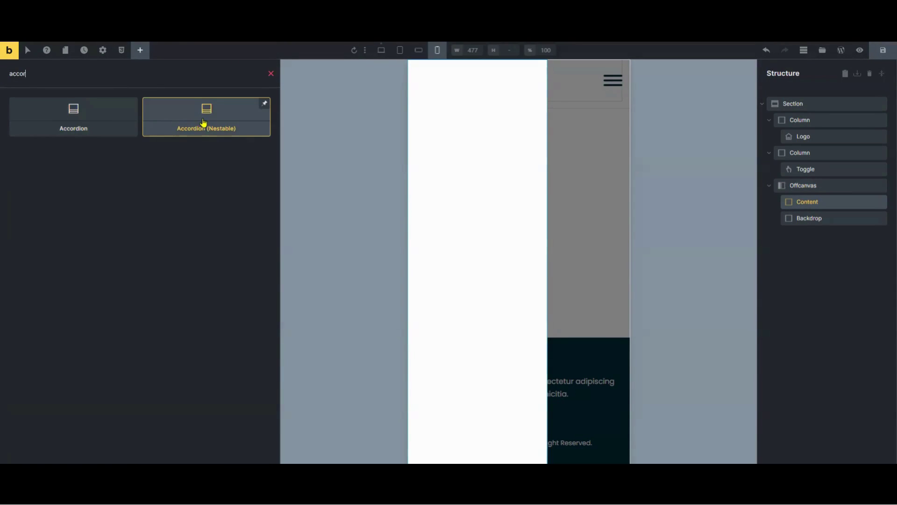
{"action": "left_click_drag", "start_coordinate": [212, 124], "coordinate": [683, 200]}
{"action": "left_click_drag", "start_coordinate": [793, 204], "coordinate": [794, 204]}
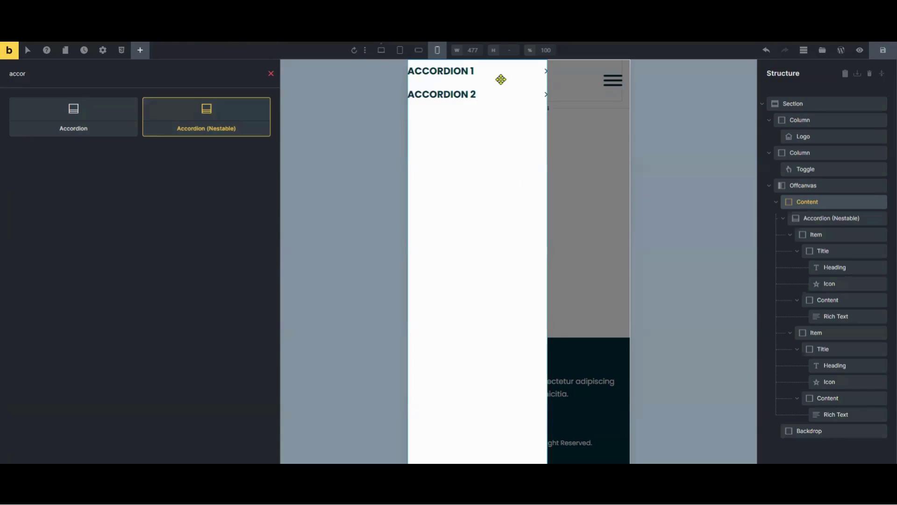
- Change the first accordion item's heading text to "Home"
{"action": "left_click", "coordinate": [830, 221]}
{"action": "left_click", "coordinate": [823, 234]}
{"action": "left_click", "coordinate": [820, 251]}
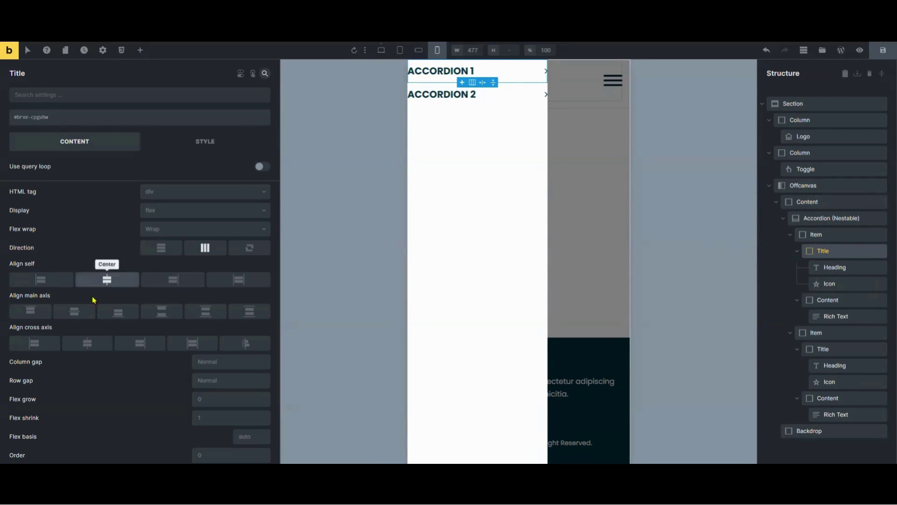
{"action": "left_click", "coordinate": [833, 263]}
{"action": "left_click", "coordinate": [833, 266]}
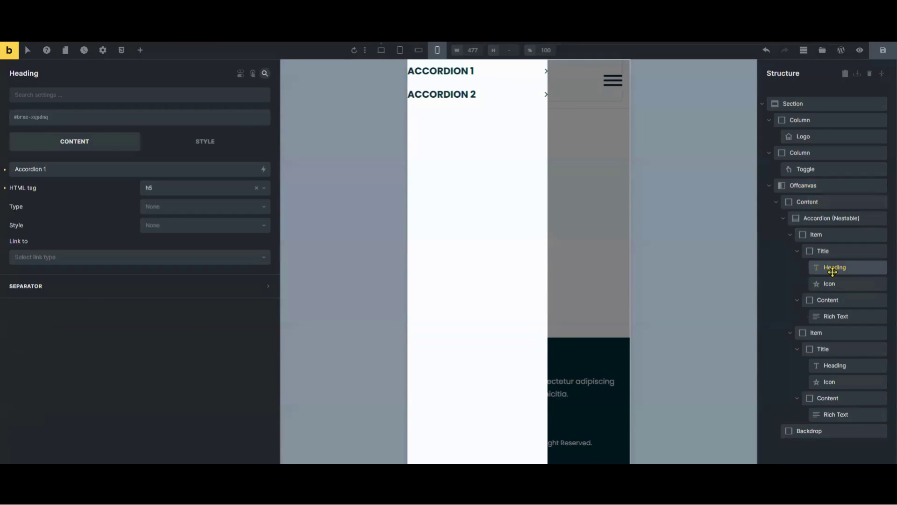
{"action": "triple_click", "coordinate": [44, 170]}
{"action": "type", "text": "HOm"}
{"action": "key", "text": "BackSpace"}
{"action": "key", "text": "BackSpace"}
{"action": "type", "text": "ome"}
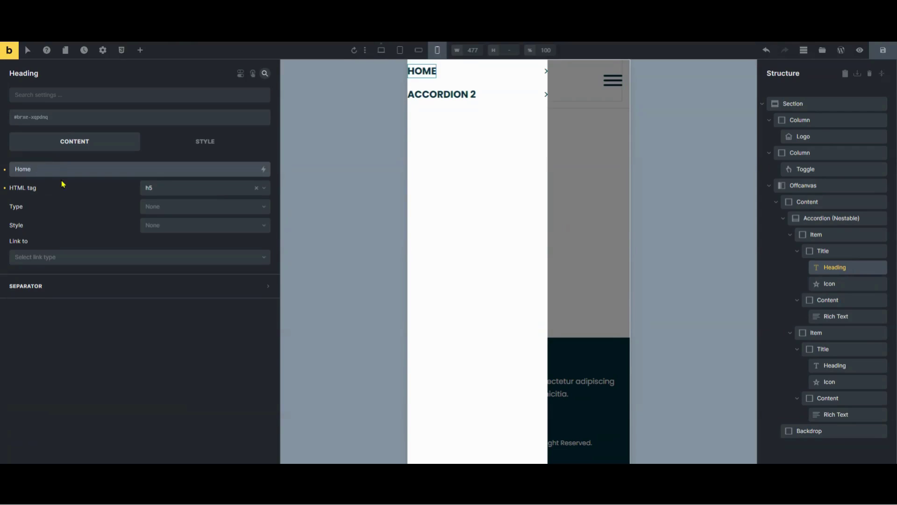
- Set the Home heading's text transform to capitalize (Aa) in its typography styles
{"action": "left_click", "coordinate": [206, 149]}
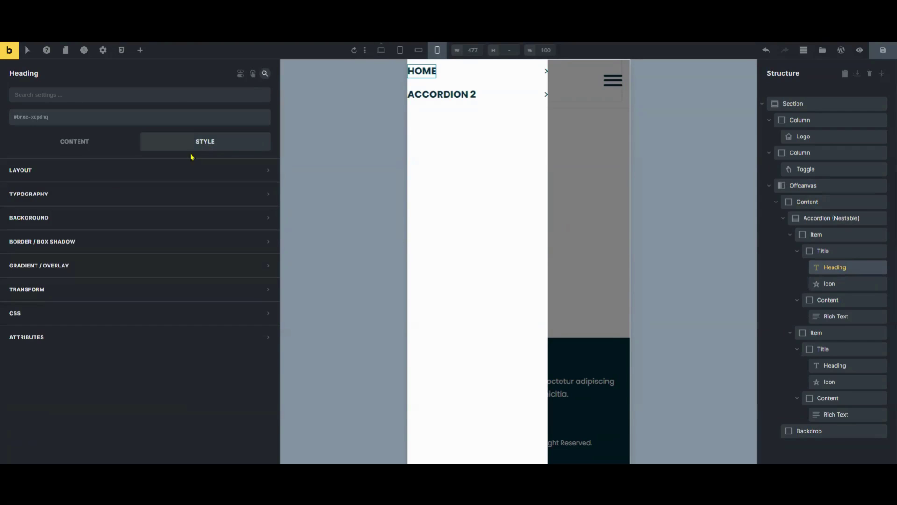
{"action": "left_click", "coordinate": [136, 196]}
{"action": "left_click", "coordinate": [56, 304]}
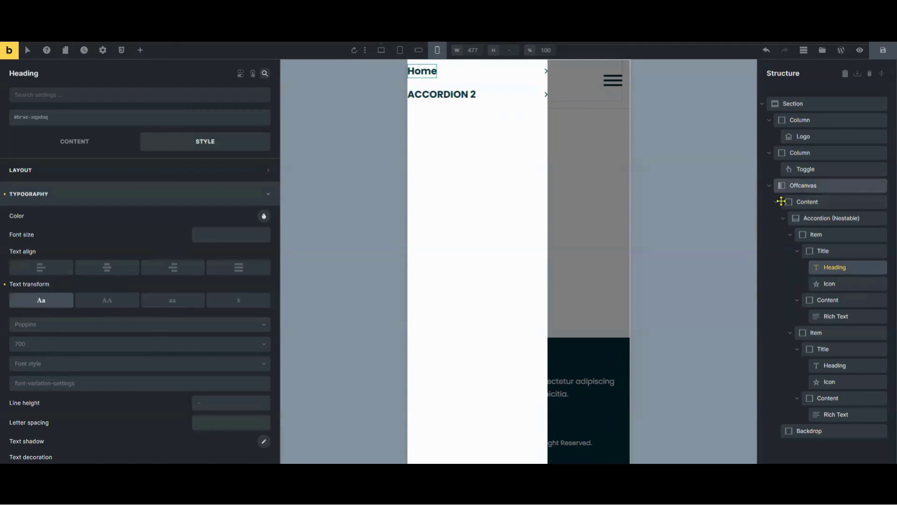
- Set the left padding of the Home accordion item to 10 and open its right padding for editing
{"action": "left_click", "coordinate": [831, 285]}
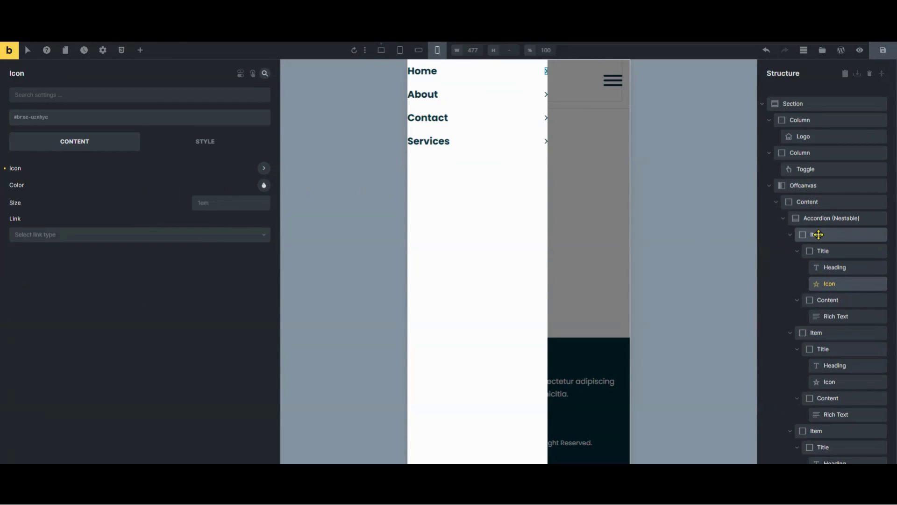
{"action": "left_click", "coordinate": [818, 234]}
{"action": "left_click", "coordinate": [204, 147]}
{"action": "left_click", "coordinate": [157, 172]}
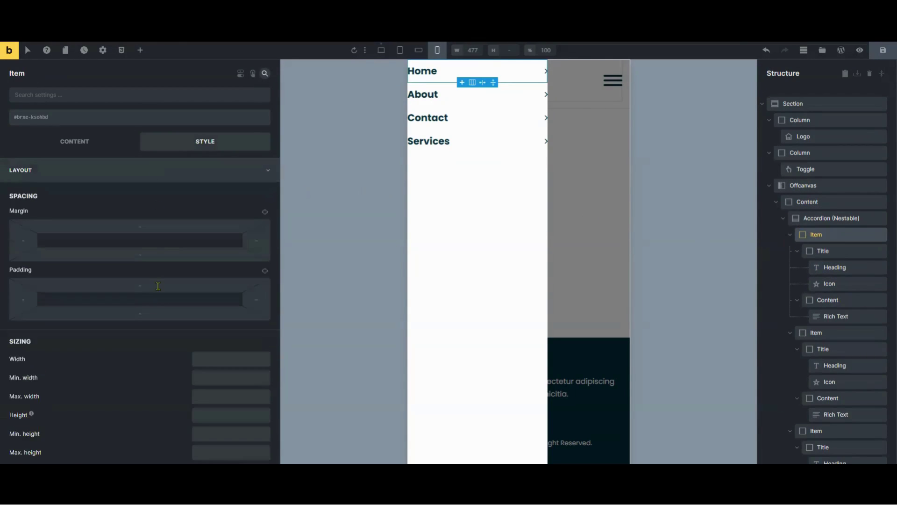
{"action": "left_click", "coordinate": [25, 298]}
{"action": "type", "text": "10"}
{"action": "left_click", "coordinate": [268, 296]}
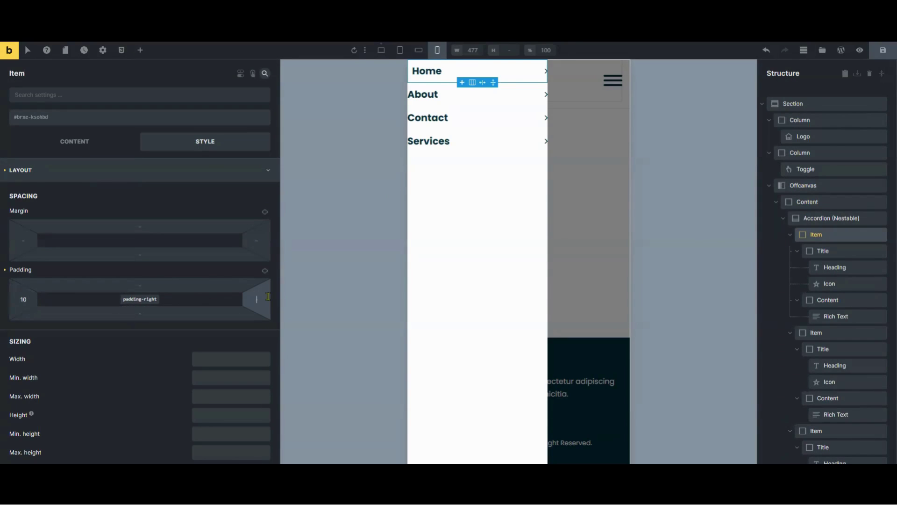
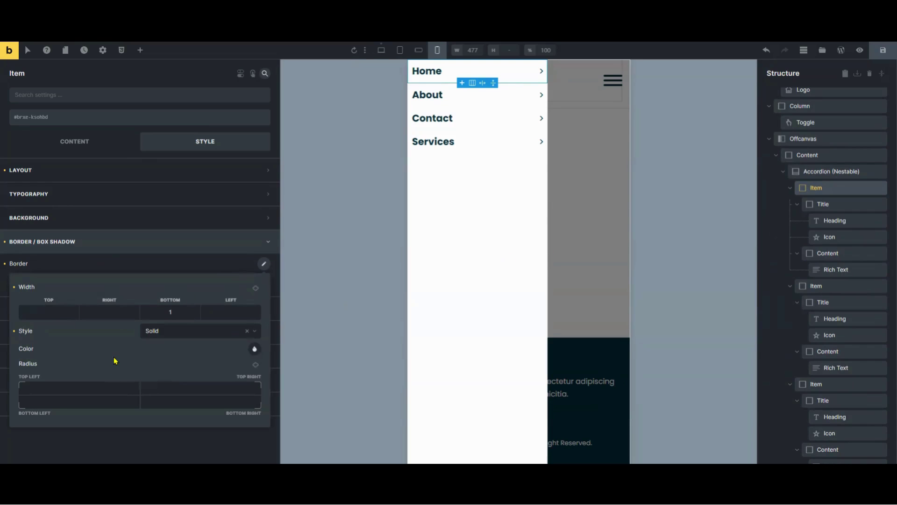
- Open the border settings of the second accordion item, About
{"action": "left_click", "coordinate": [820, 286]}
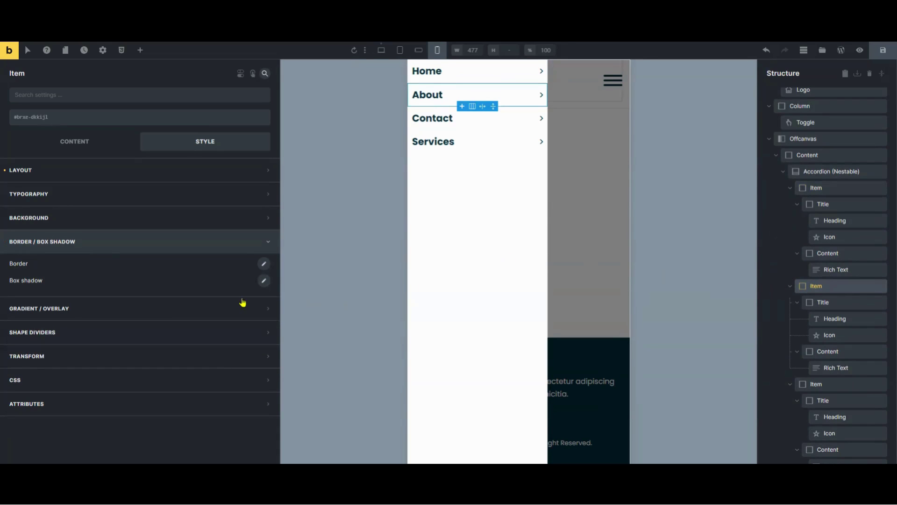
{"action": "left_click", "coordinate": [264, 263]}
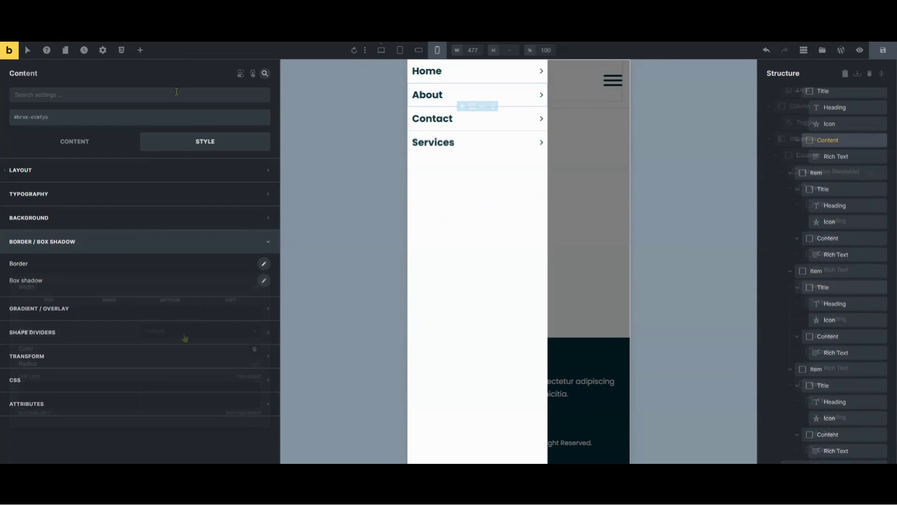
{"action": "left_click", "coordinate": [140, 50]}
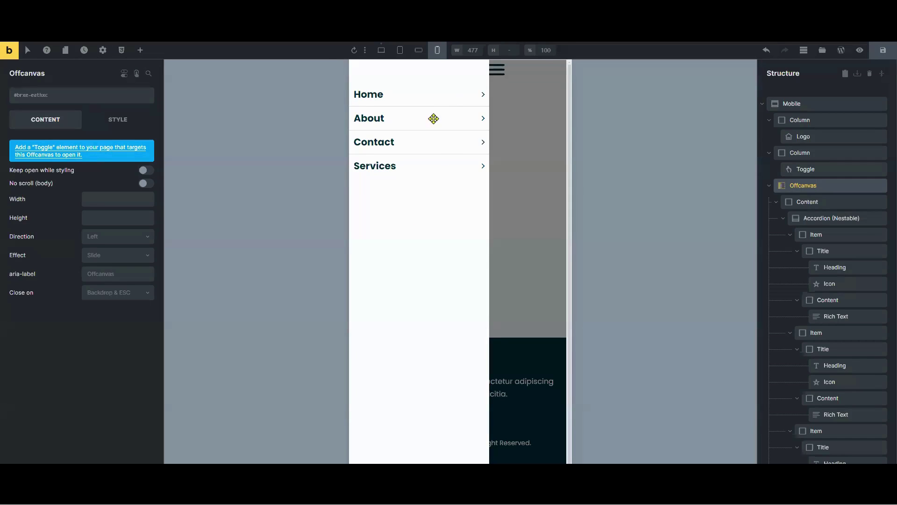
- Expand and collapse the Home accordion item on the canvas to preview its content
{"action": "left_click", "coordinate": [469, 99]}
{"action": "left_click", "coordinate": [449, 100]}
{"action": "left_click", "coordinate": [481, 95]}
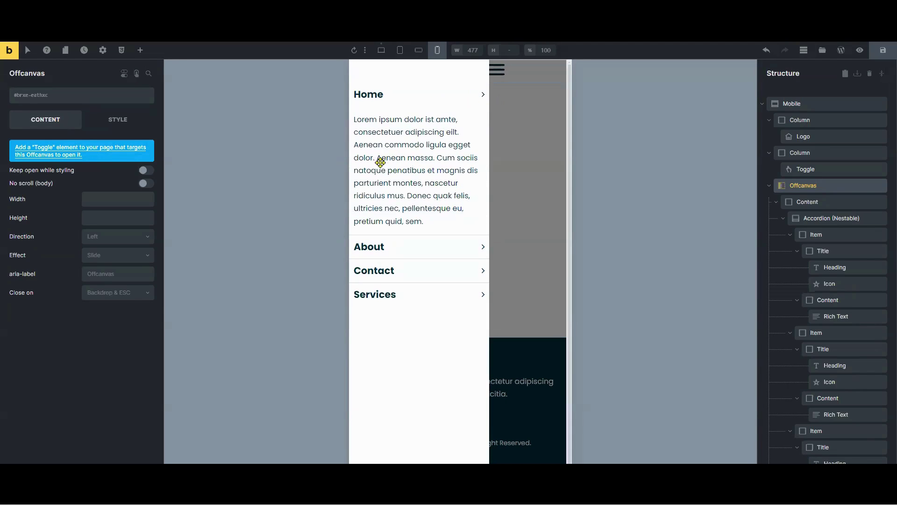
{"action": "left_click", "coordinate": [480, 93]}
{"action": "left_click", "coordinate": [483, 95]}
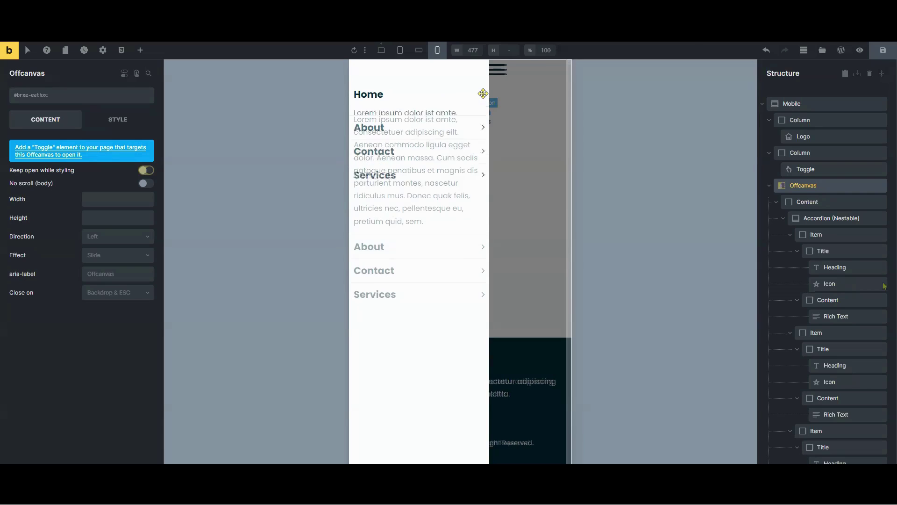
- Add an Image element above the Rich Text in the Home item's content, using the suitcase picture from the media library
{"action": "left_click", "coordinate": [826, 318]}
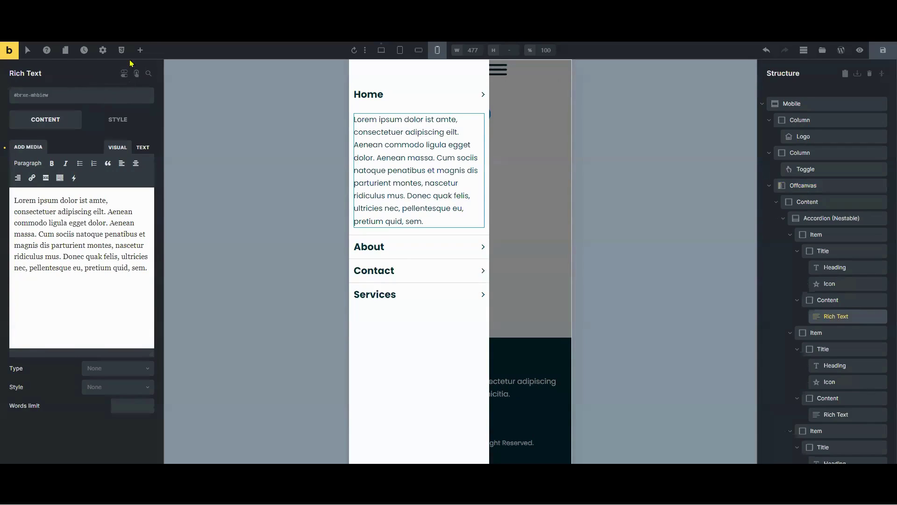
{"action": "left_click", "coordinate": [140, 50]}
{"action": "type", "text": "image"}
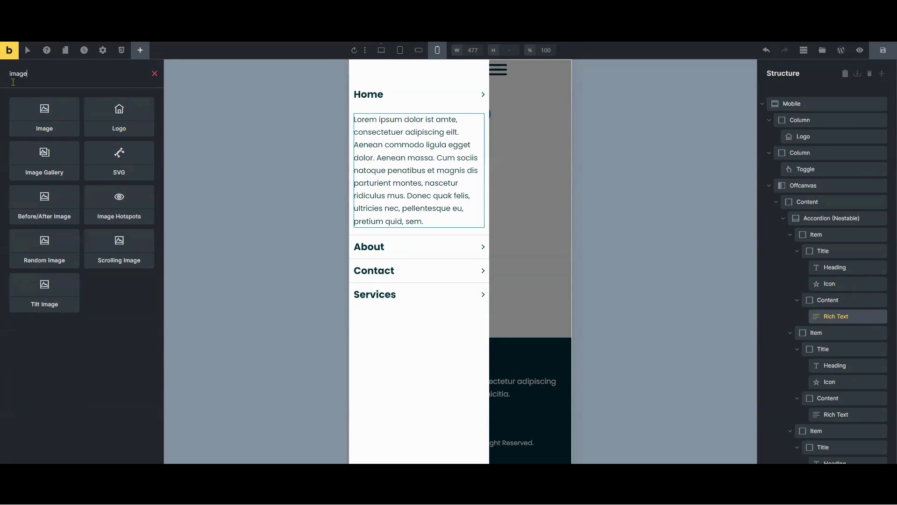
{"action": "left_click_drag", "start_coordinate": [45, 122], "coordinate": [839, 317]}
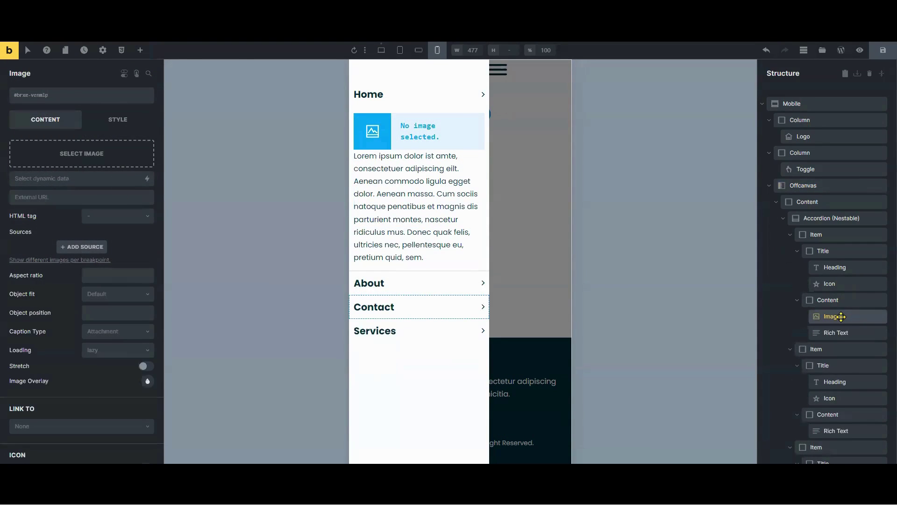
{"action": "left_click", "coordinate": [63, 158]}
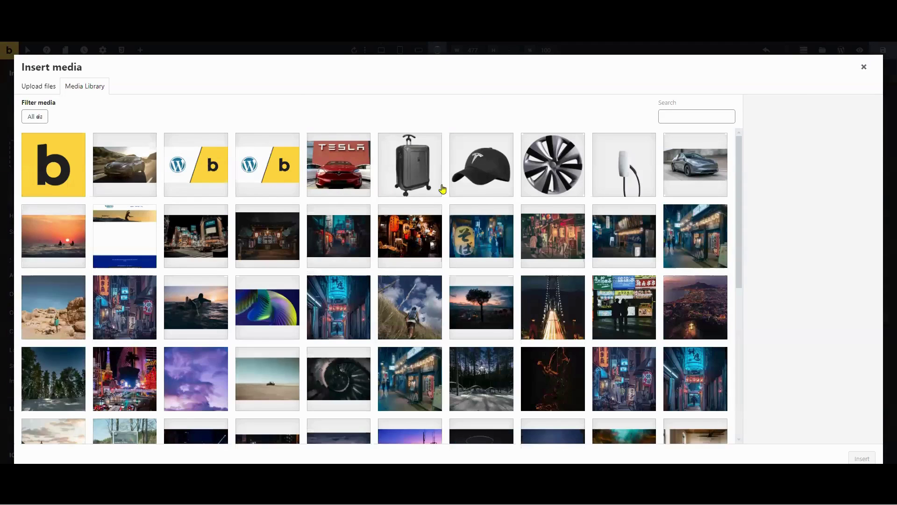
{"action": "left_click", "coordinate": [439, 185]}
{"action": "left_click", "coordinate": [862, 458]}
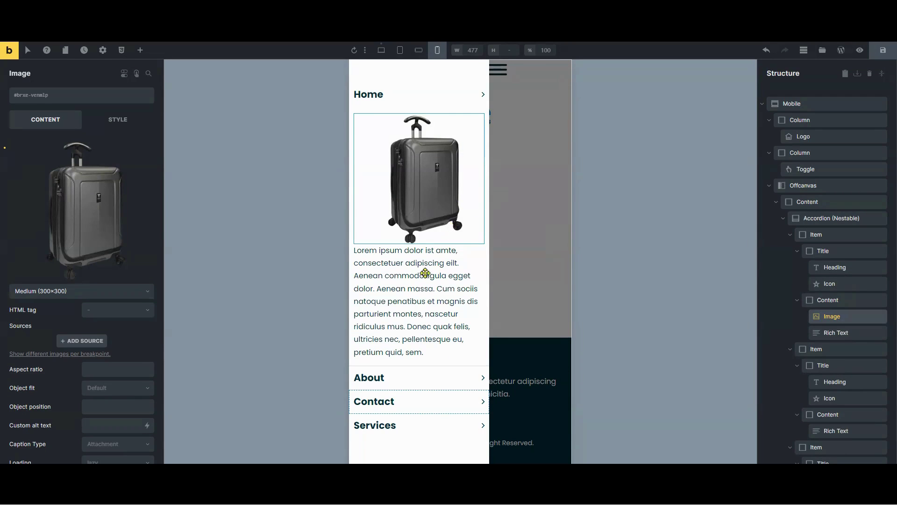
- Replace the placeholder text below the suitcase image with "Accessories" and center it
{"action": "left_click", "coordinate": [423, 286]}
{"action": "double_click", "coordinate": [100, 261]}
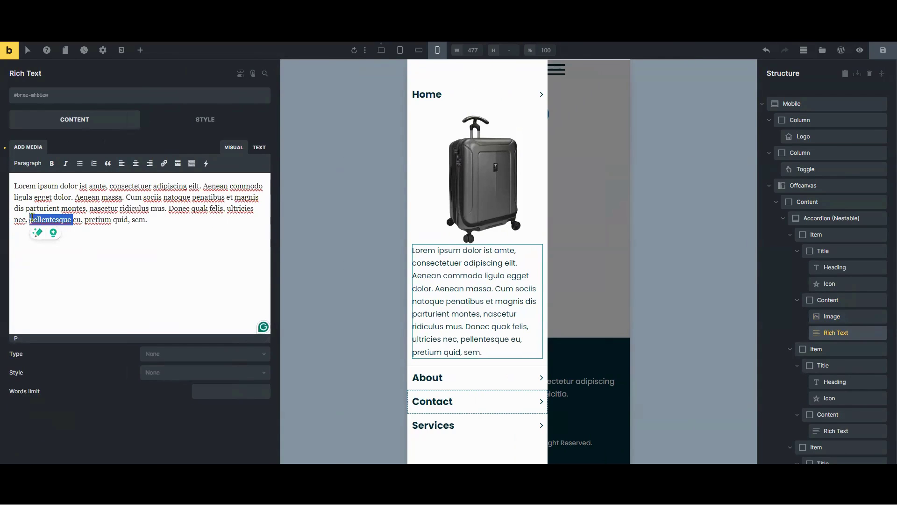
{"action": "key", "text": "ctrl+a"}
{"action": "type", "text": "A"}
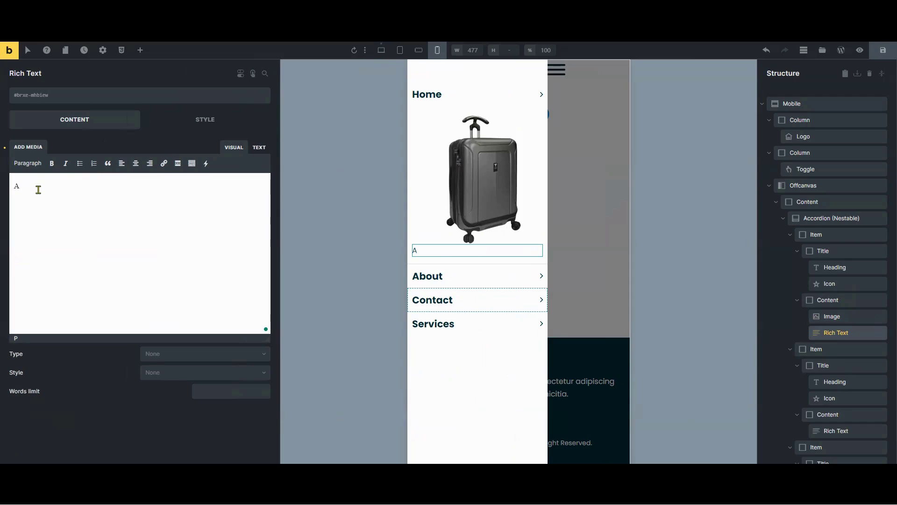
{"action": "type", "text": "ccessories"}
{"action": "key", "text": "Left"}
{"action": "key", "text": "Left"}
{"action": "key", "text": "Left"}
{"action": "key", "text": "Left"}
{"action": "key", "text": "Left"}
{"action": "type", "text": "s"}
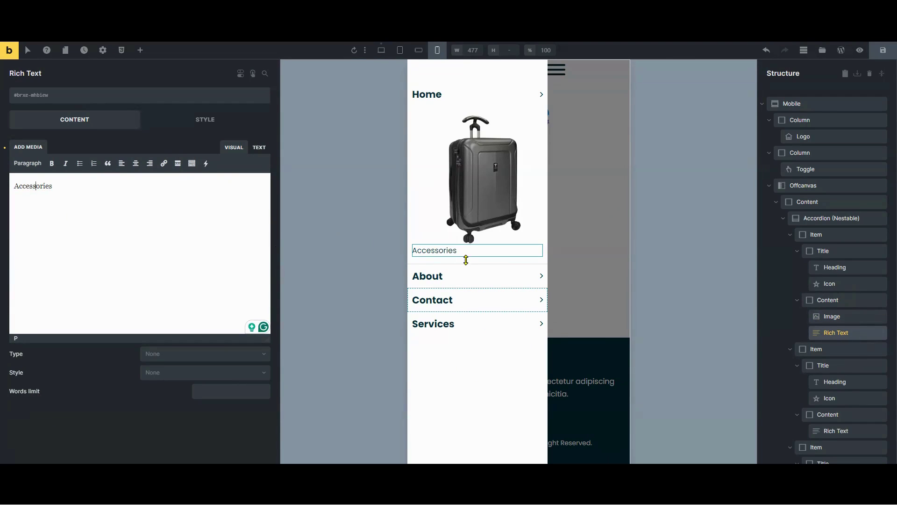
{"action": "left_click", "coordinate": [136, 163]}
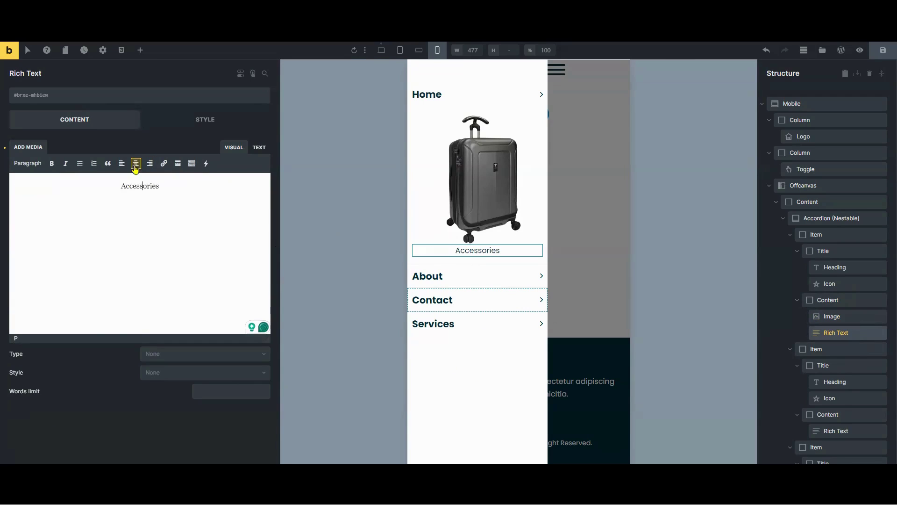
- Examine the link options for the Accessories text and the Link To choices of the suitcase image
{"action": "left_click", "coordinate": [164, 163]}
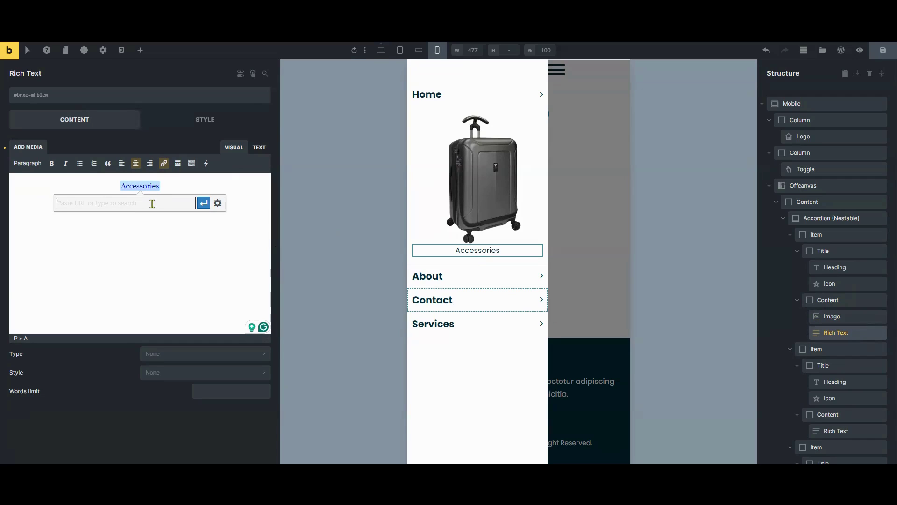
{"action": "left_click", "coordinate": [533, 194]}
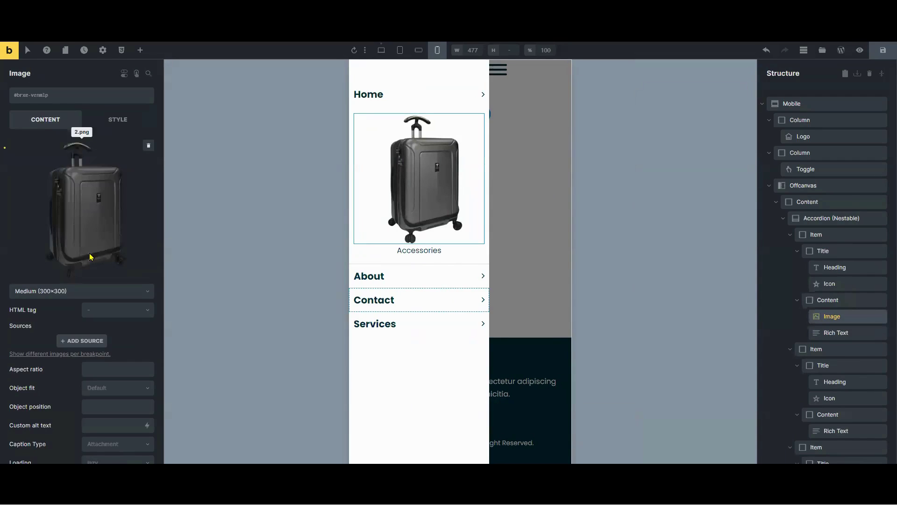
{"action": "scroll", "coordinate": [94, 309], "scroll_direction": "down", "scroll_amount": 4}
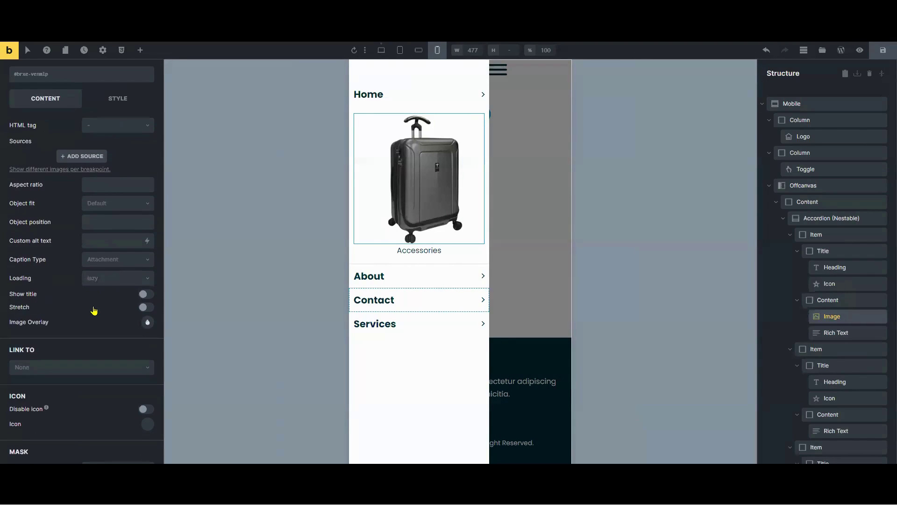
{"action": "left_click", "coordinate": [45, 370]}
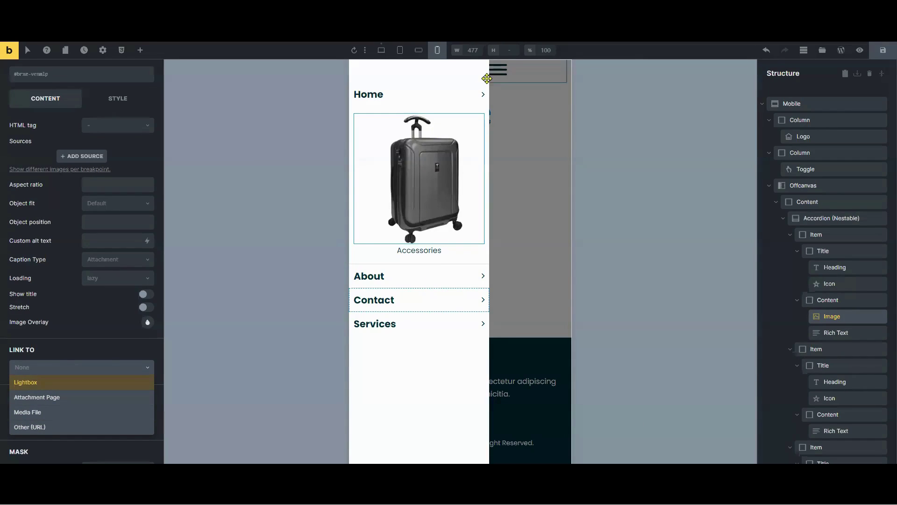
- Toggle the Home accordion item closed and open again, and save the header
{"action": "left_click", "coordinate": [473, 92]}
{"action": "left_click", "coordinate": [472, 92]}
{"action": "key", "text": "ctrl+s"}
- Duplicate the suitcase image and the Accessories text, and arrange the copies as a second image-and-text pair in the Home content
{"action": "left_click", "coordinate": [848, 320]}
{"action": "right_click", "coordinate": [847, 319]}
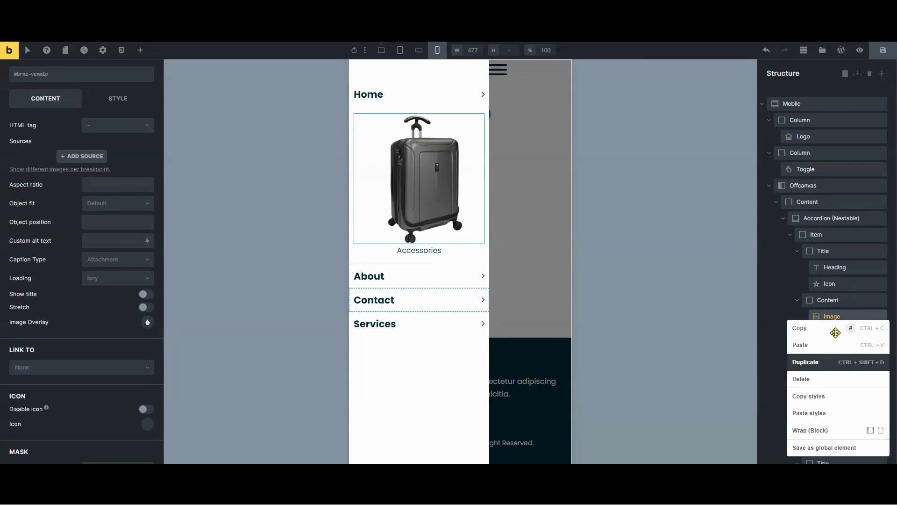
{"action": "left_click", "coordinate": [804, 361]}
{"action": "left_click_drag", "start_coordinate": [838, 359], "coordinate": [833, 330]}
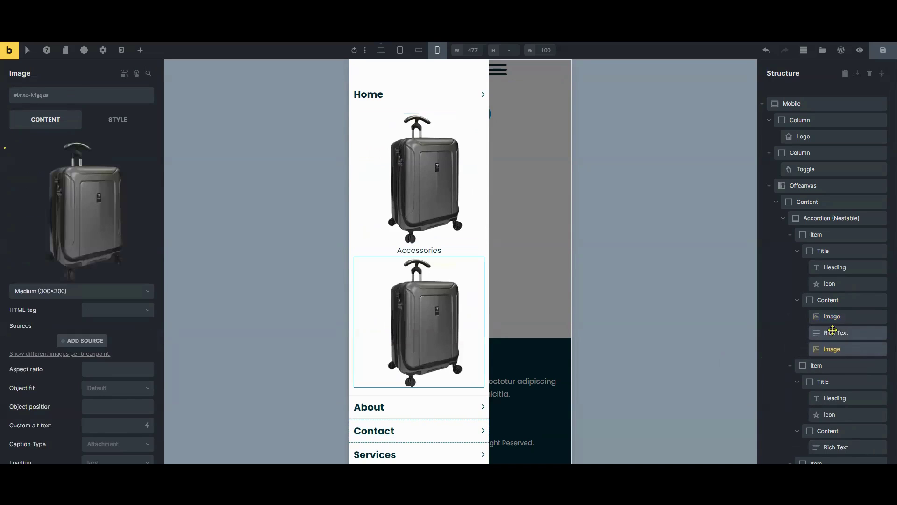
{"action": "right_click", "coordinate": [839, 332]}
{"action": "left_click", "coordinate": [831, 374]}
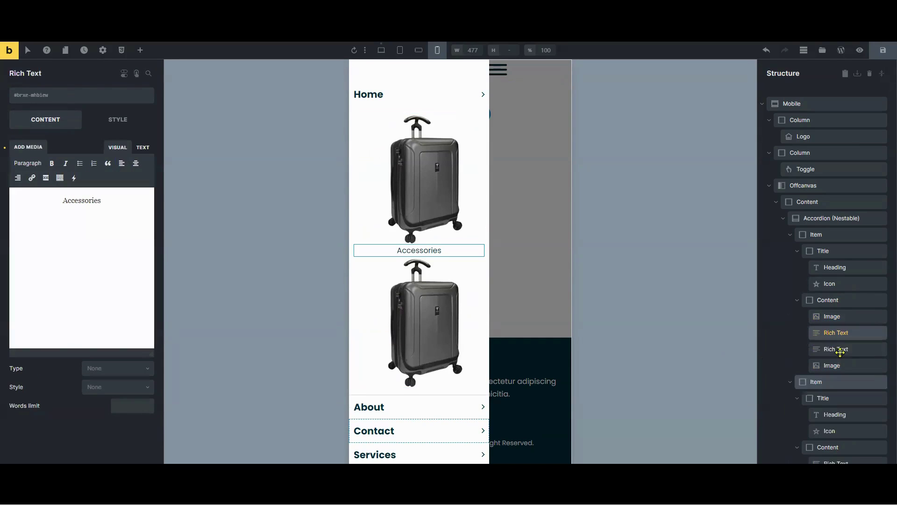
{"action": "left_click_drag", "start_coordinate": [836, 332], "coordinate": [835, 373]}
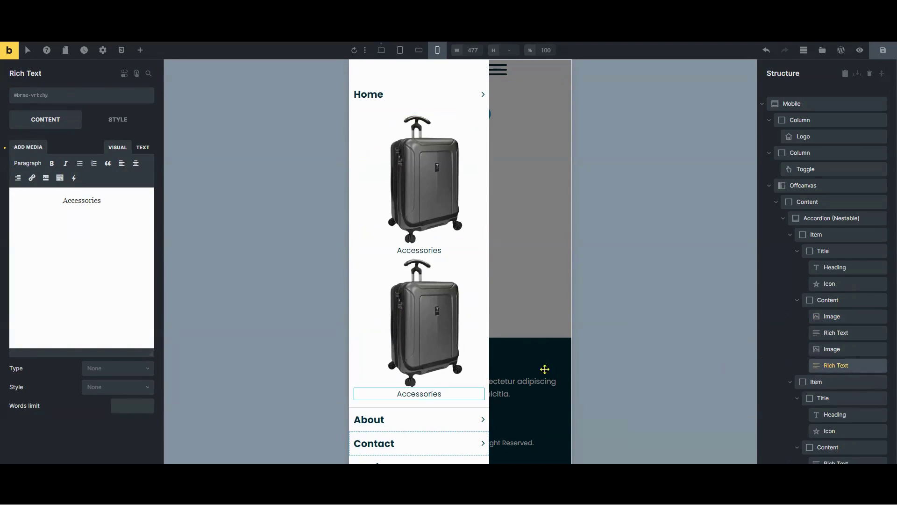
- Replace the second image in the Home content with the black Tesla cap picture from the media library
{"action": "double_click", "coordinate": [424, 345]}
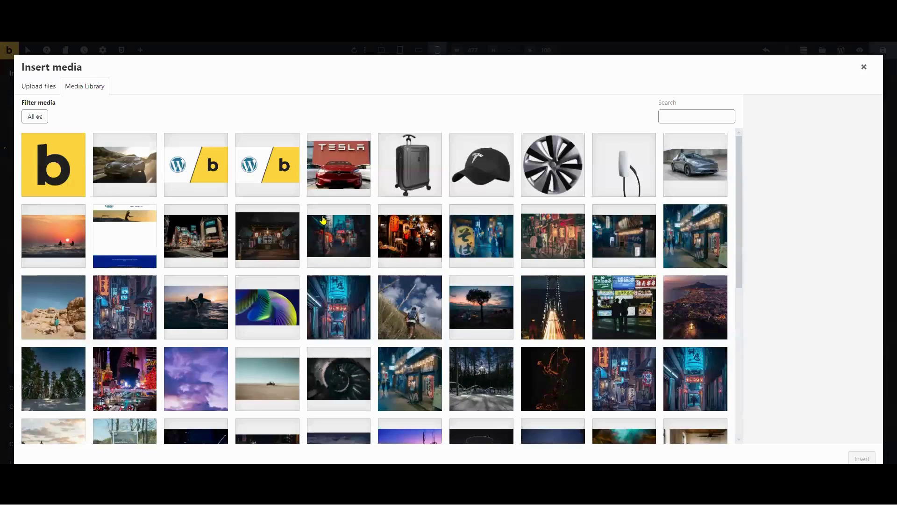
{"action": "left_click", "coordinate": [481, 182]}
{"action": "left_click", "coordinate": [868, 458]}
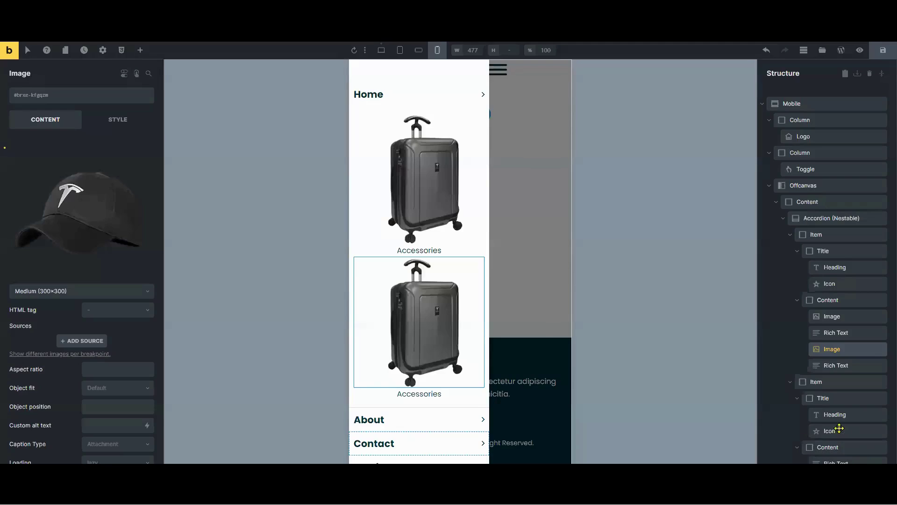
- Expand and collapse the Home and About accordion items to check the menu's content
{"action": "left_click", "coordinate": [419, 393]}
{"action": "left_click", "coordinate": [468, 97]}
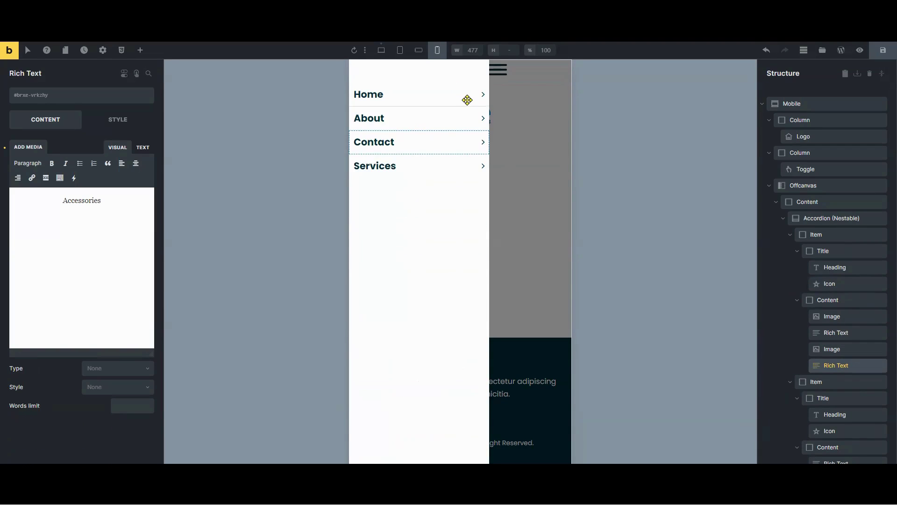
{"action": "left_click", "coordinate": [467, 96]}
{"action": "left_click", "coordinate": [468, 97]}
{"action": "left_click", "coordinate": [465, 101]}
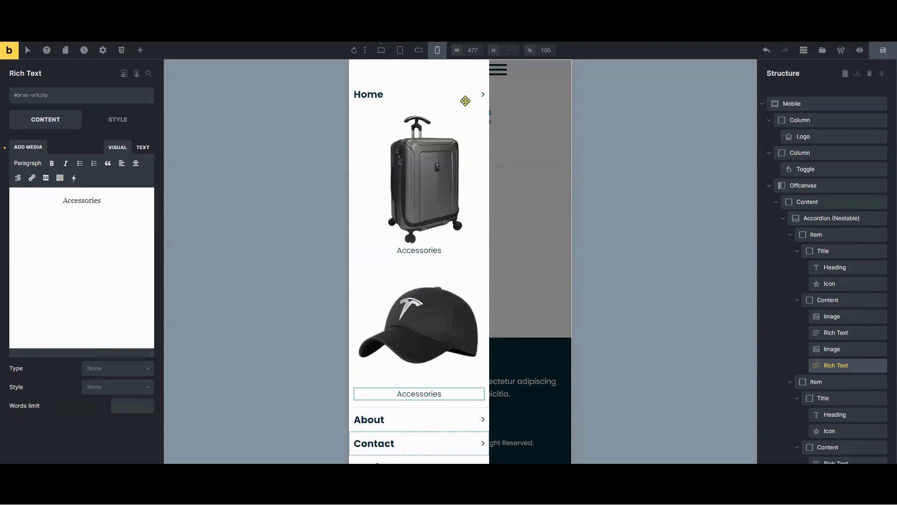
{"action": "left_click", "coordinate": [465, 98]}
{"action": "left_click", "coordinate": [463, 118]}
{"action": "left_click", "coordinate": [463, 119]}
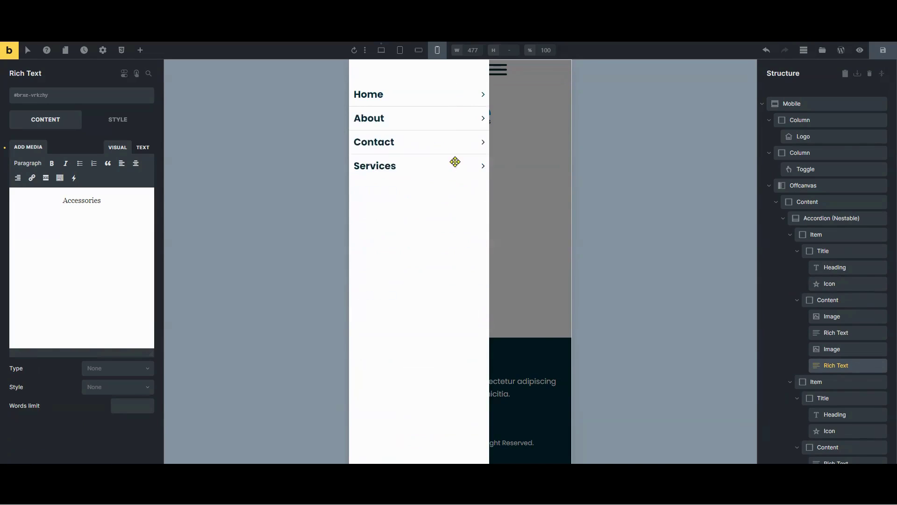
- Add an Icon element below the accordion in the Offcanvas content
{"action": "left_click", "coordinate": [140, 50]}
{"action": "type", "text": "icon"}
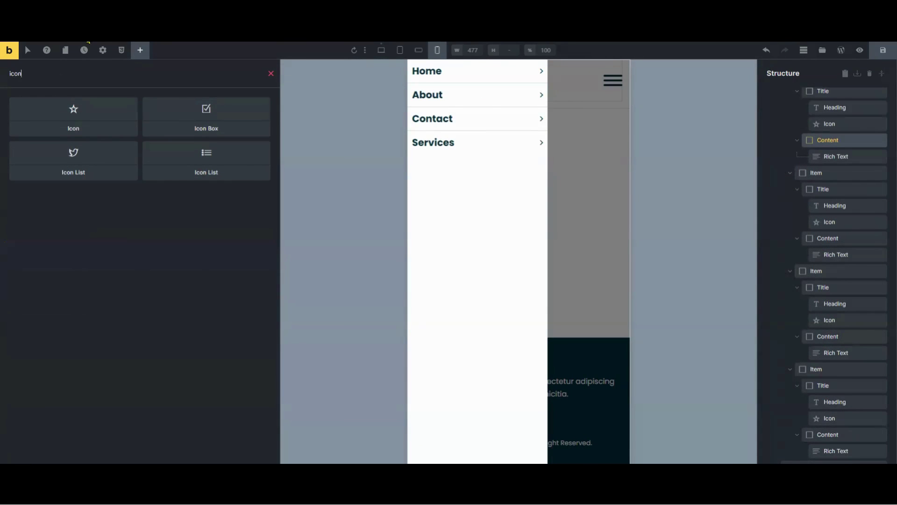
{"action": "left_click_drag", "start_coordinate": [110, 135], "coordinate": [494, 275]}
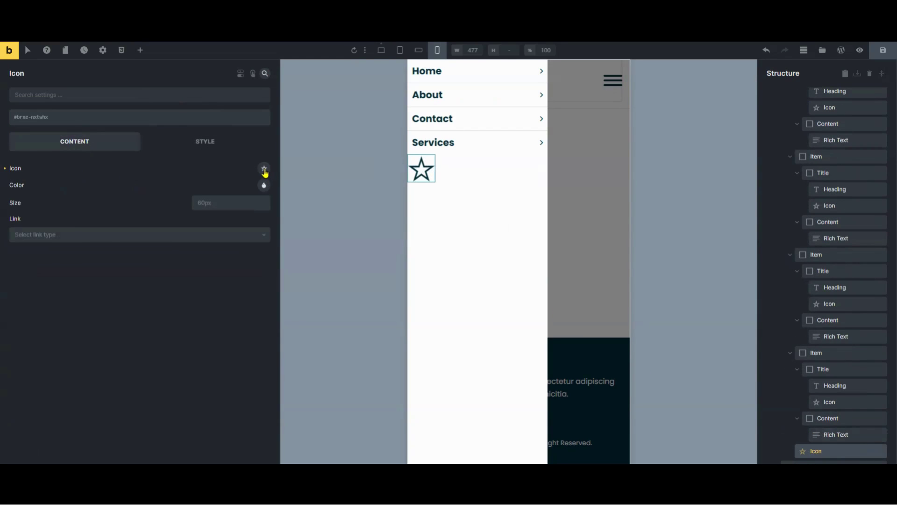
- Change the new icon to a Facebook logo from the Fontawesome - Brands library, searching for "face"
{"action": "left_click", "coordinate": [265, 169]}
{"action": "left_click", "coordinate": [141, 195]}
{"action": "left_click", "coordinate": [165, 209]}
{"action": "type", "text": "face"}
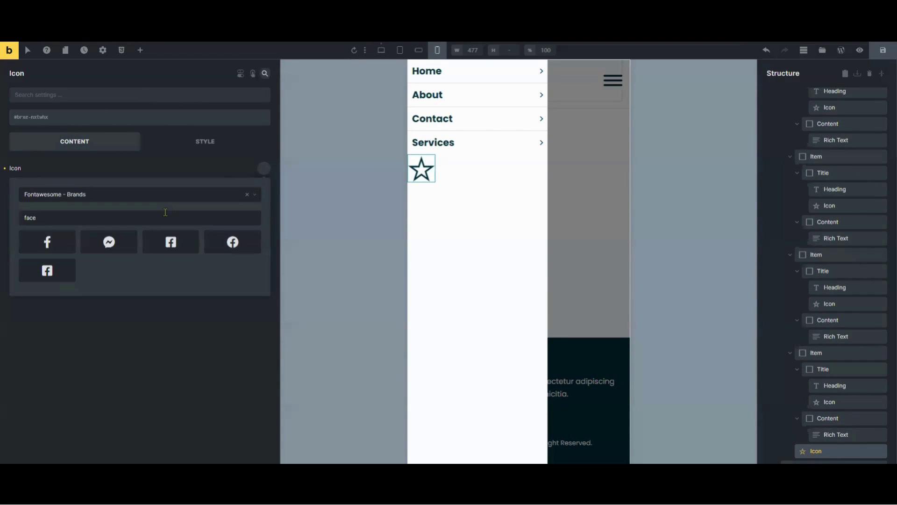
{"action": "left_click", "coordinate": [186, 255]}
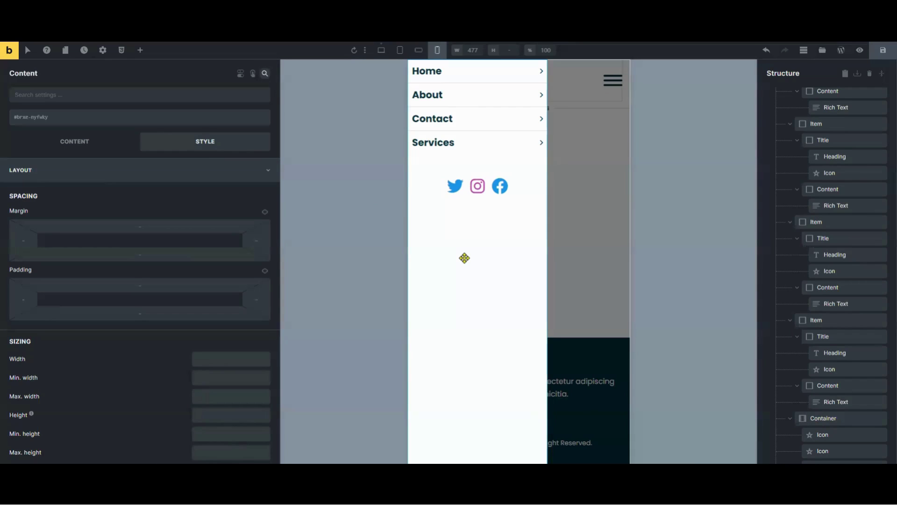
- Check the available link types for the icon in the Home accordion title
{"action": "left_click", "coordinate": [825, 173]}
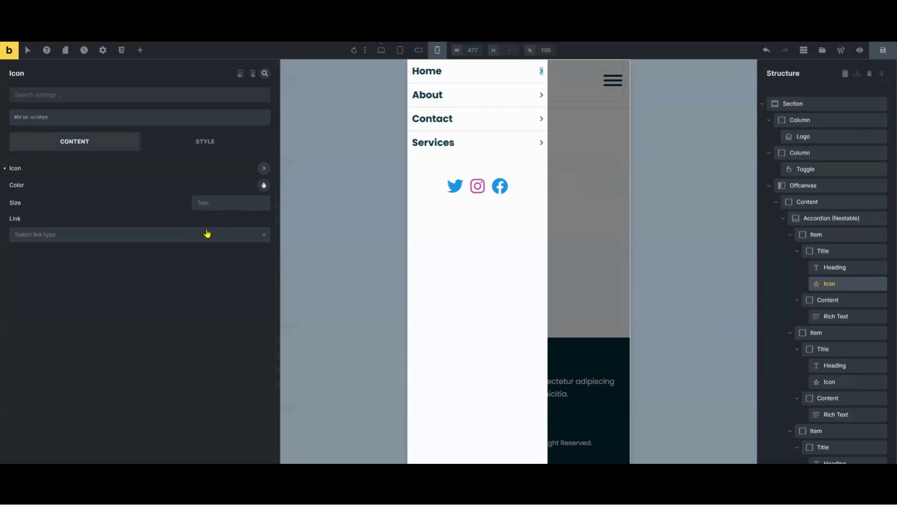
{"action": "left_click", "coordinate": [86, 236]}
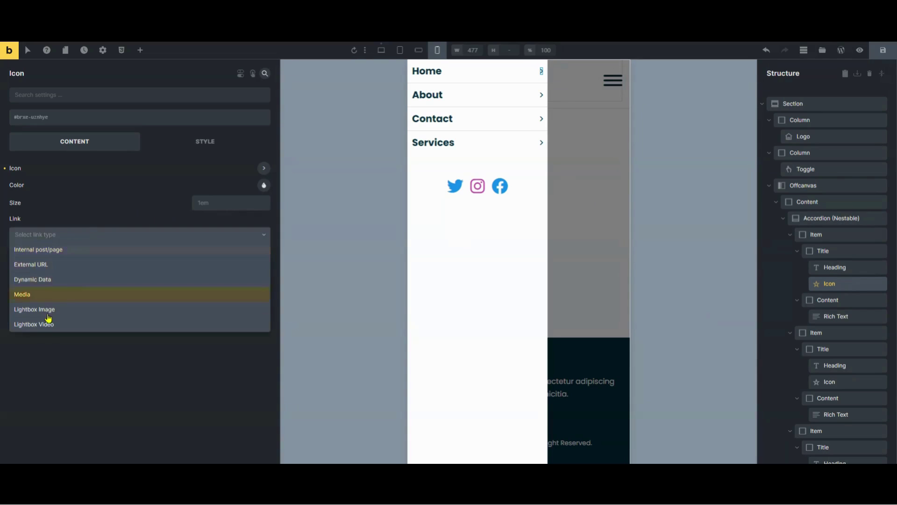
{"action": "left_click", "coordinate": [86, 360]}
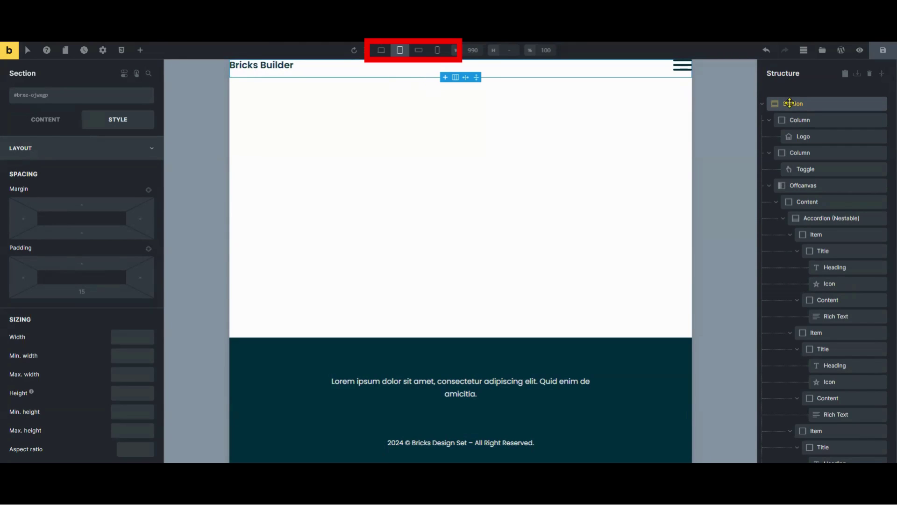
- Duplicate the header Section to provide separate Mobile and Desktop & Tablet versions
{"action": "left_click", "coordinate": [382, 50]}
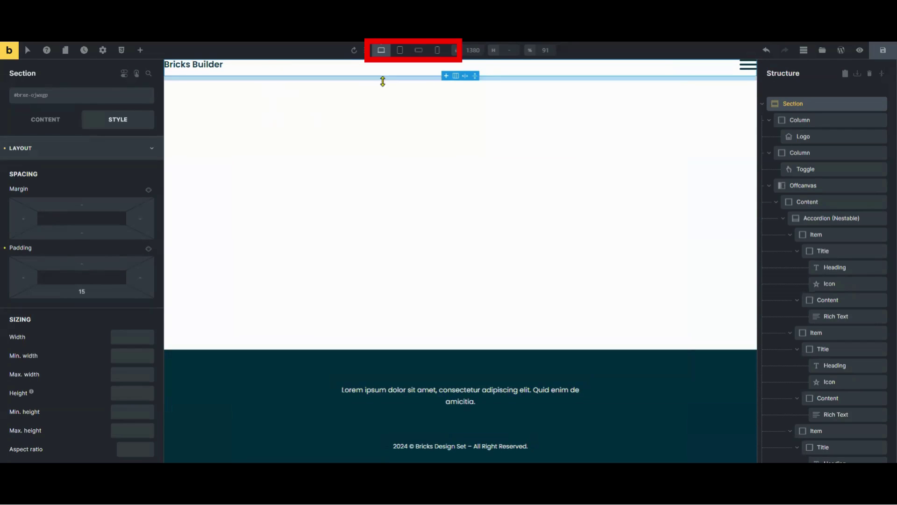
{"action": "left_click", "coordinate": [419, 50]}
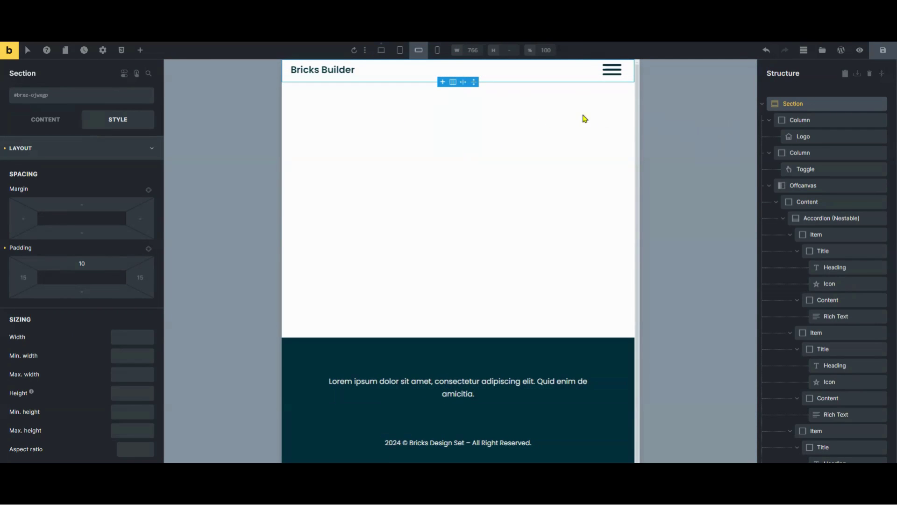
{"action": "left_click", "coordinate": [762, 105]}
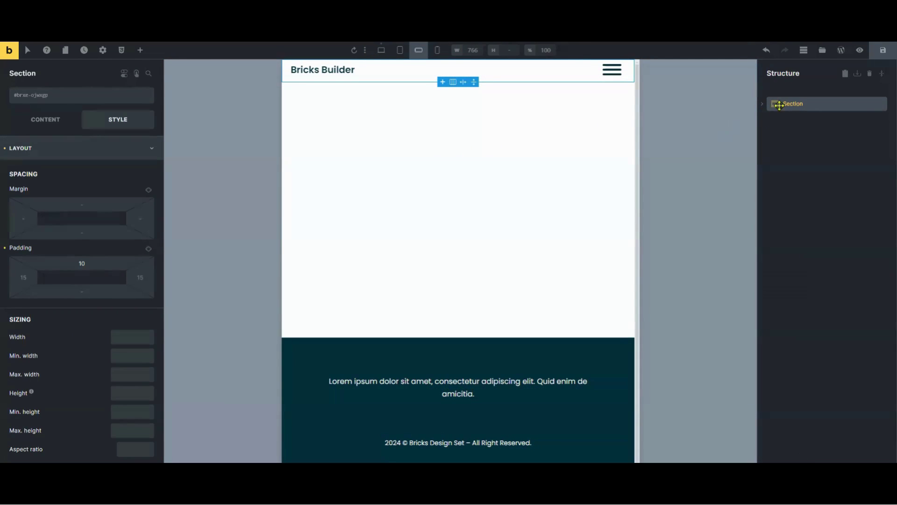
{"action": "right_click", "coordinate": [802, 106]}
{"action": "left_click", "coordinate": [813, 149]}
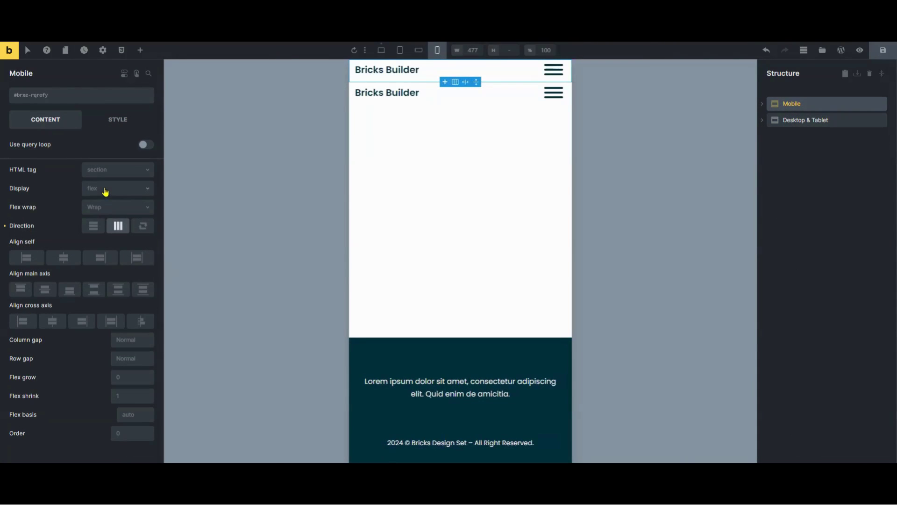
- Set the Mobile section's Display to flex at the mobile portrait breakpoint and to none at the desktop breakpoint
{"action": "left_click", "coordinate": [104, 190]}
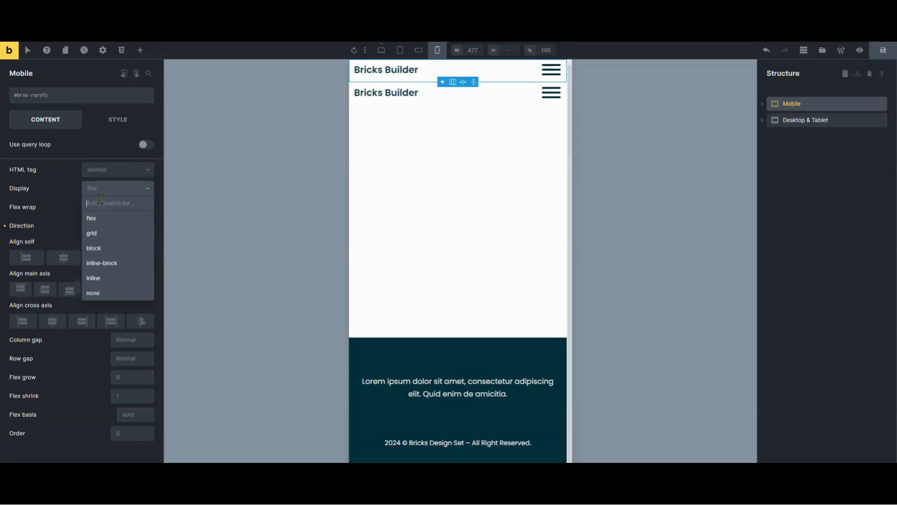
{"action": "left_click", "coordinate": [99, 223]}
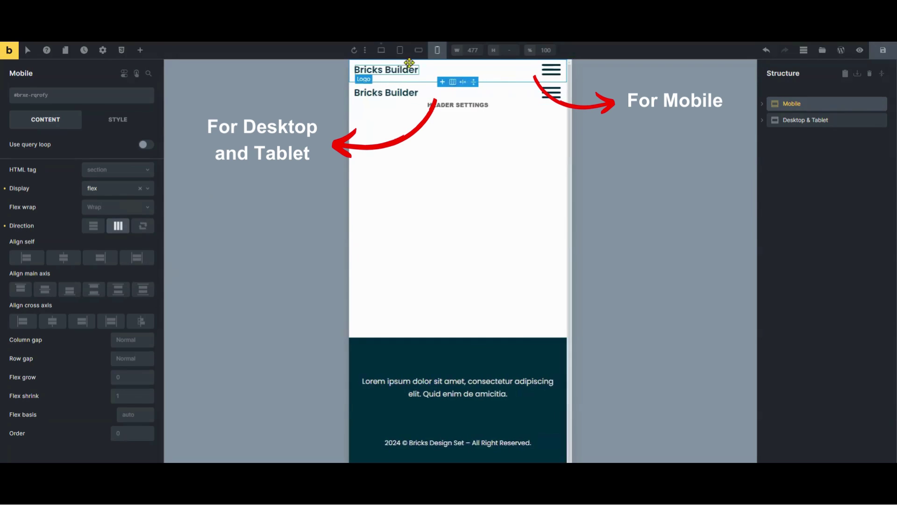
{"action": "left_click", "coordinate": [381, 50]}
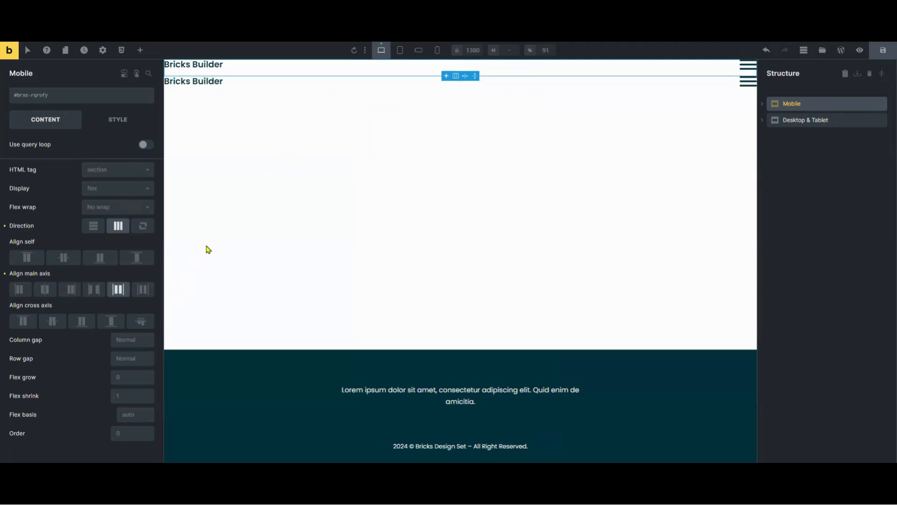
{"action": "left_click", "coordinate": [121, 194]}
{"action": "left_click", "coordinate": [103, 293]}
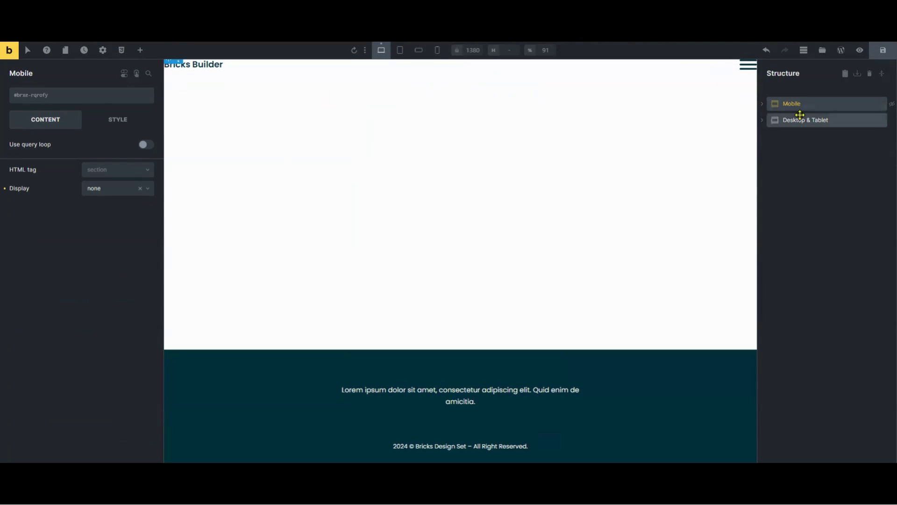
- Check the Desktop & Tablet section at the tablet portrait, mobile landscape, mobile portrait and desktop breakpoints
{"action": "left_click", "coordinate": [398, 51]}
{"action": "left_click", "coordinate": [793, 120]}
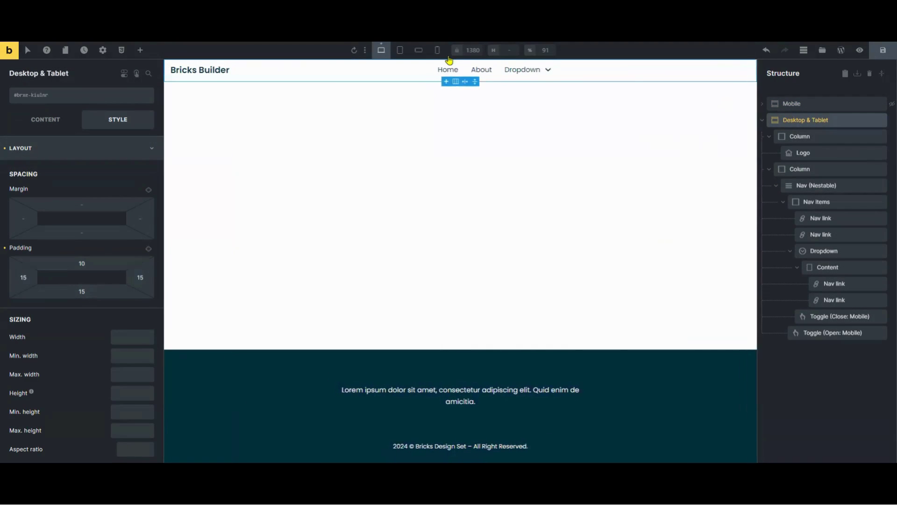
{"action": "left_click", "coordinate": [400, 54]}
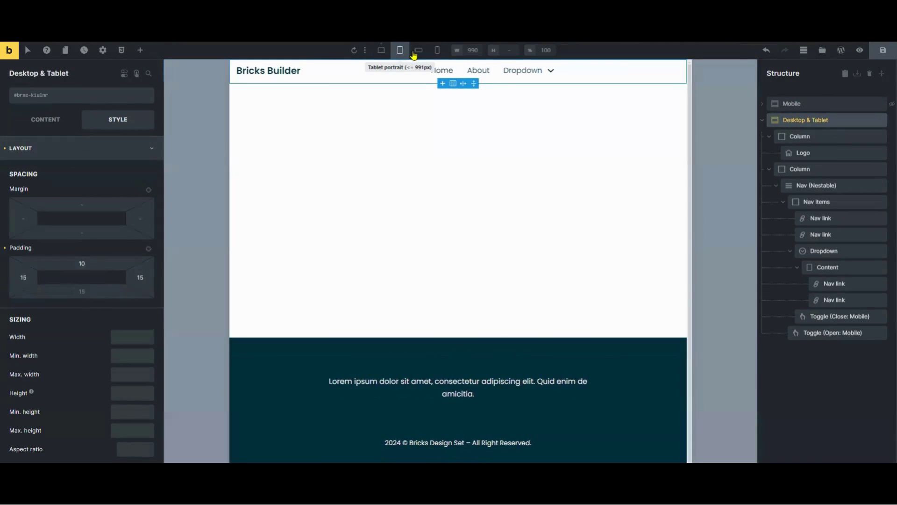
{"action": "left_click", "coordinate": [419, 52]}
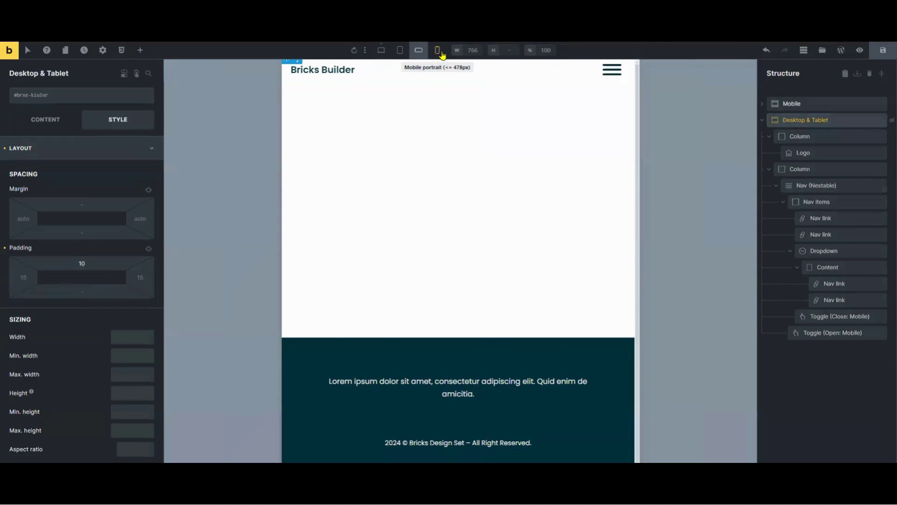
{"action": "left_click", "coordinate": [440, 52]}
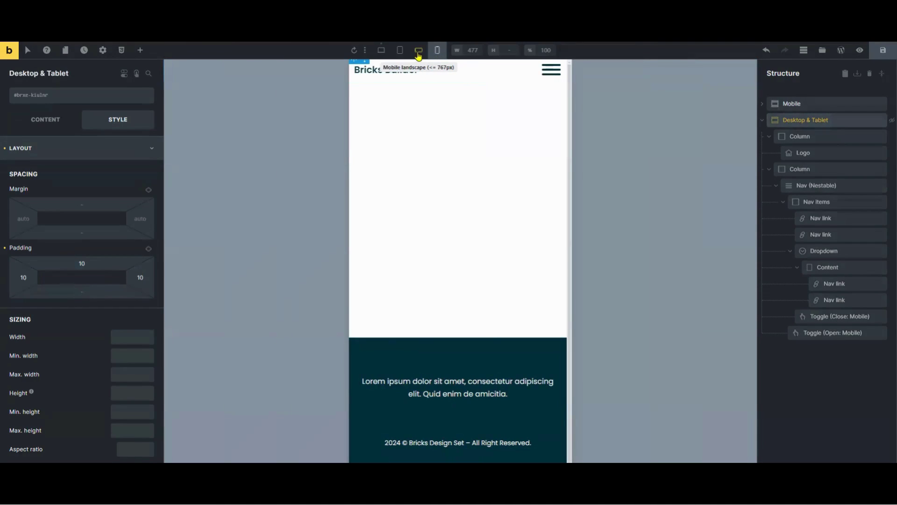
{"action": "left_click", "coordinate": [417, 51]}
{"action": "left_click", "coordinate": [400, 52]}
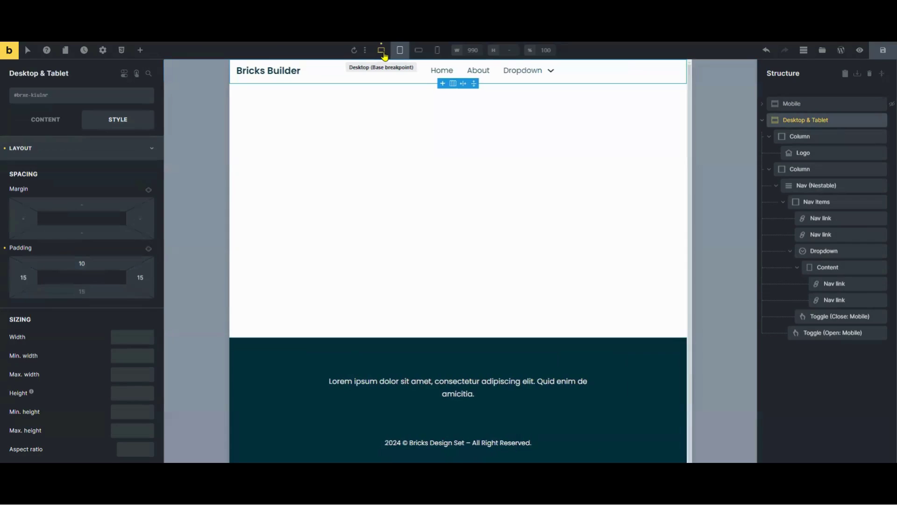
{"action": "left_click", "coordinate": [381, 51]}
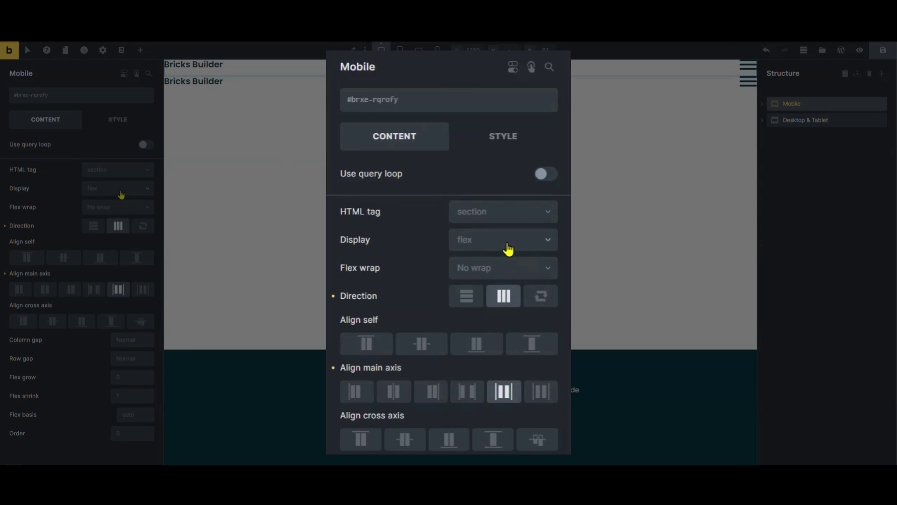
- Choose flex as the Mobile section's Display for mobile portrait and preview the Desktop & Tablet header at tablet portrait
{"action": "left_click", "coordinate": [120, 191]}
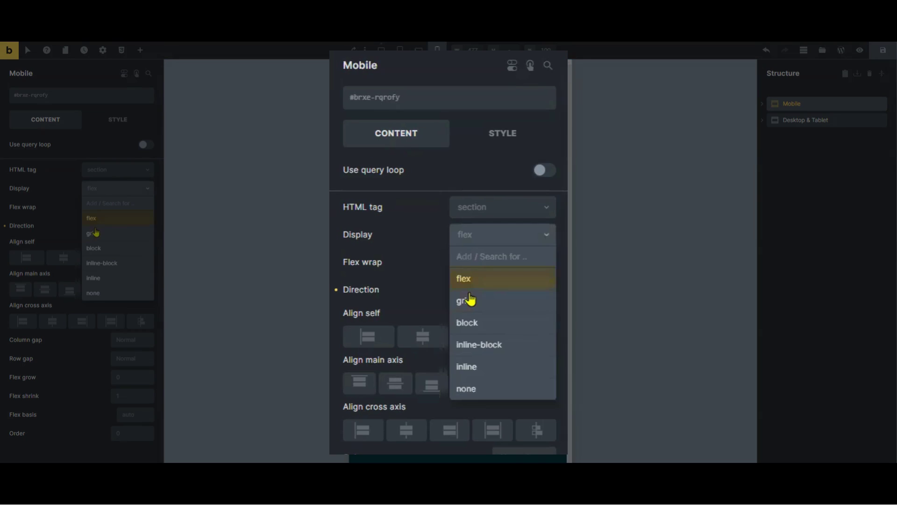
{"action": "left_click", "coordinate": [98, 224]}
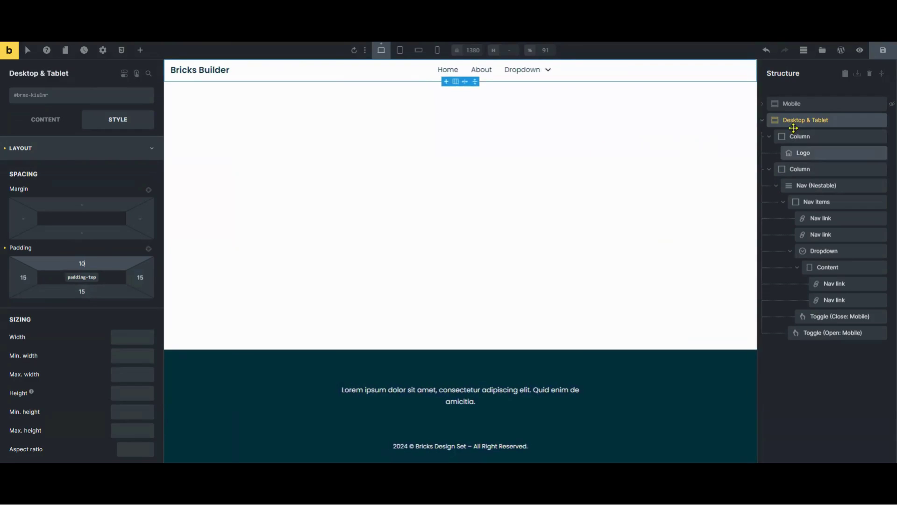
{"action": "left_click", "coordinate": [400, 51]}
- On the live site in the phone preview, expand the menu's Home item, view its images and collapse it
{"action": "left_click", "coordinate": [486, 126]}
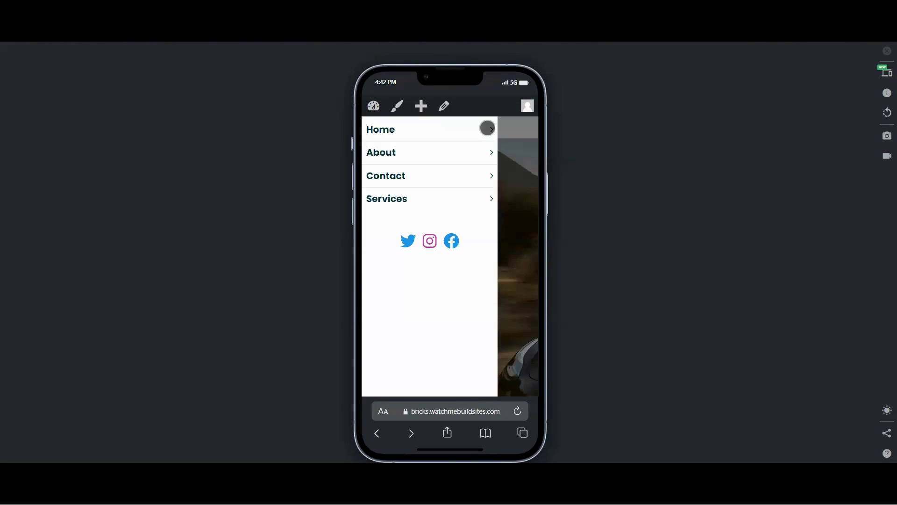
{"action": "left_click", "coordinate": [467, 129]}
{"action": "scroll", "coordinate": [462, 187], "scroll_direction": "down", "scroll_amount": 3}
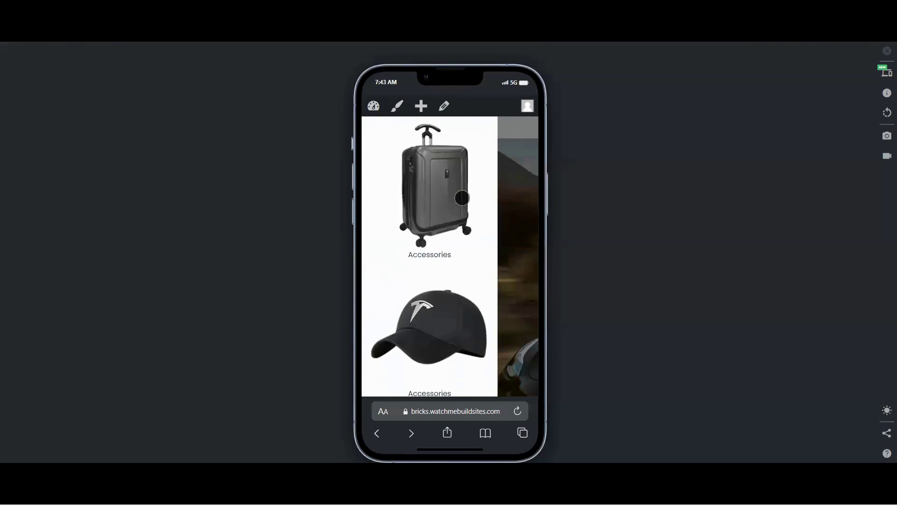
{"action": "scroll", "coordinate": [462, 197], "scroll_direction": "up", "scroll_amount": 3}
{"action": "left_click", "coordinate": [465, 131]}
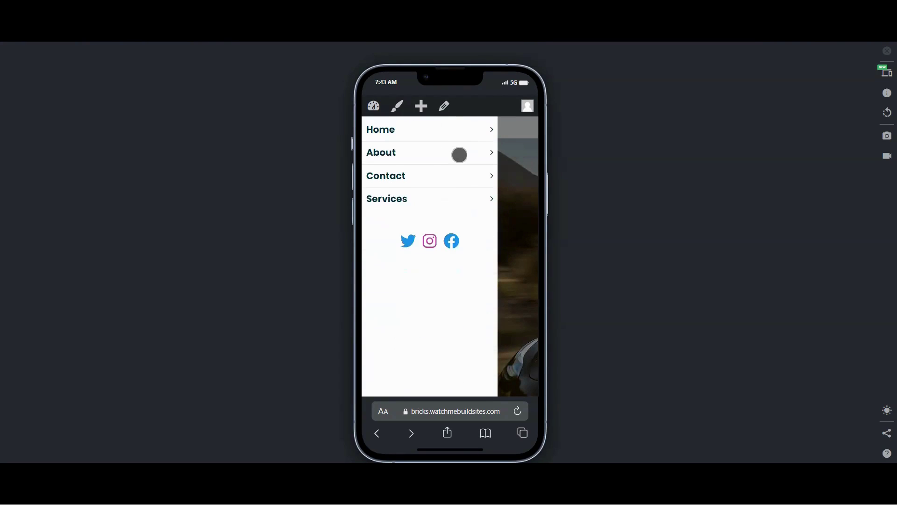
- Expand and collapse the About, Contact and Services items in the phone preview's menu
{"action": "left_click", "coordinate": [460, 155]}
{"action": "left_click", "coordinate": [460, 154]}
{"action": "left_click", "coordinate": [456, 176]}
{"action": "left_click", "coordinate": [456, 180]}
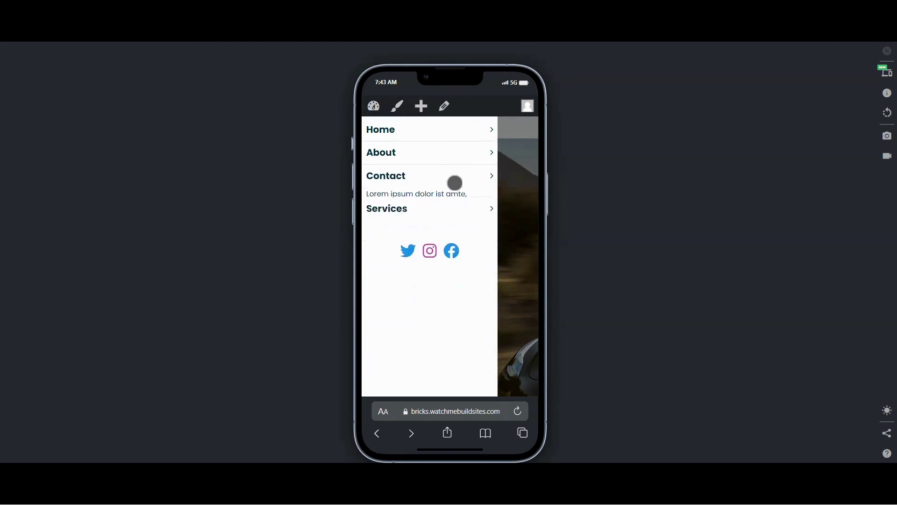
{"action": "left_click", "coordinate": [451, 196]}
{"action": "left_click", "coordinate": [451, 195]}
- Review the expanded Home item's images on the phone preview and display the Dropdown mega menu on the desktop site
{"action": "left_click", "coordinate": [471, 130]}
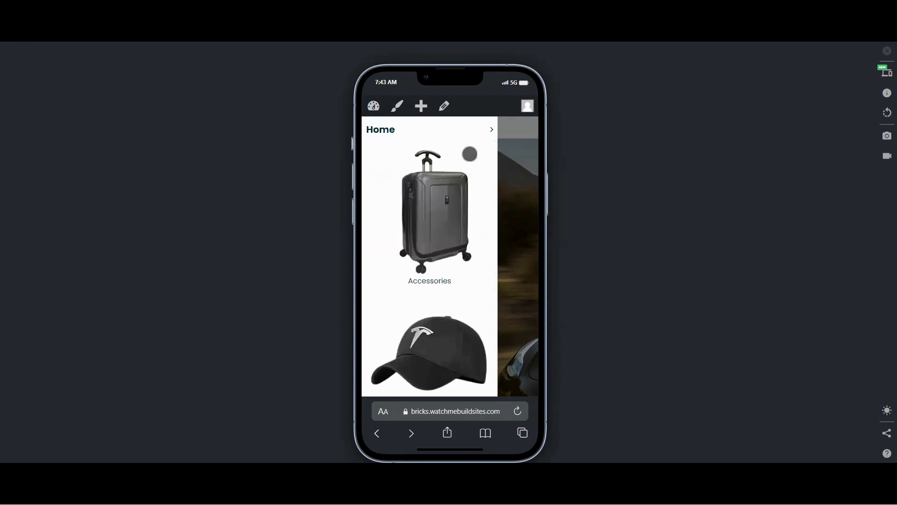
{"action": "scroll", "coordinate": [448, 256], "scroll_direction": "down", "scroll_amount": 4}
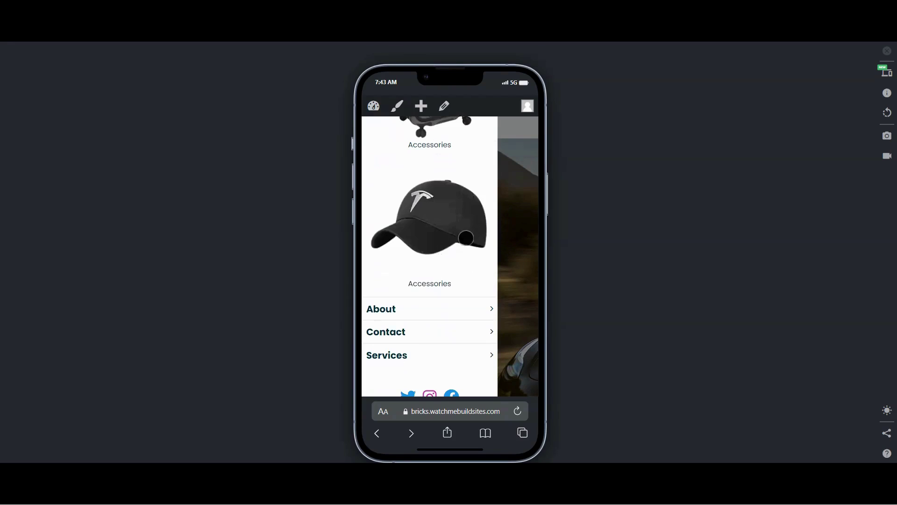
{"action": "scroll", "coordinate": [435, 261], "scroll_direction": "up", "scroll_amount": 4}
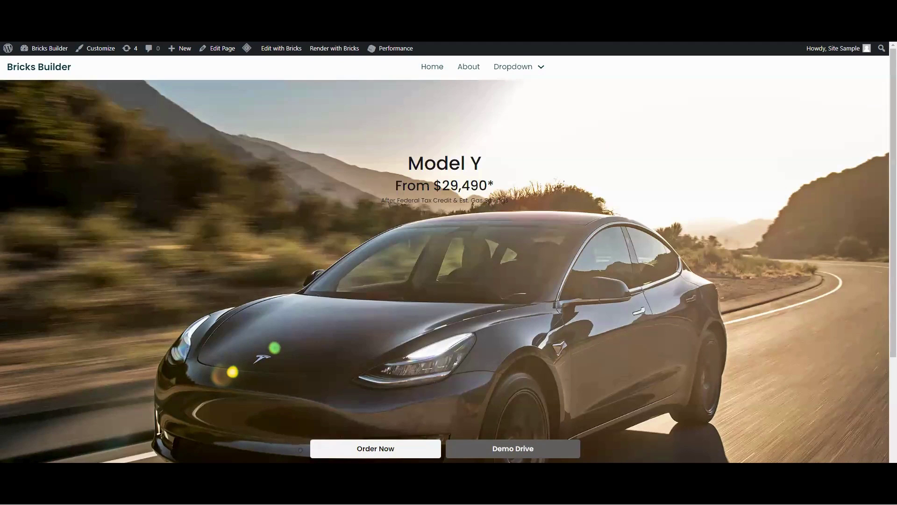
{"action": "mouse_move", "coordinate": [513, 68]}
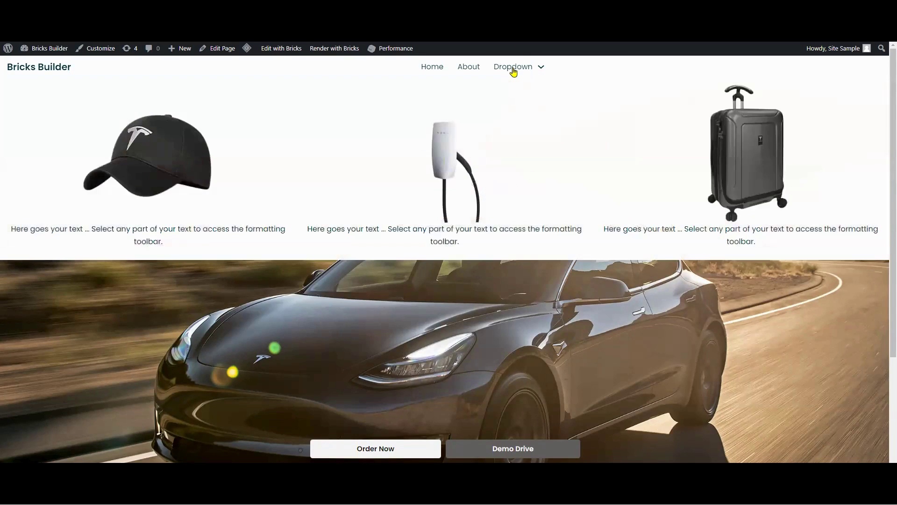